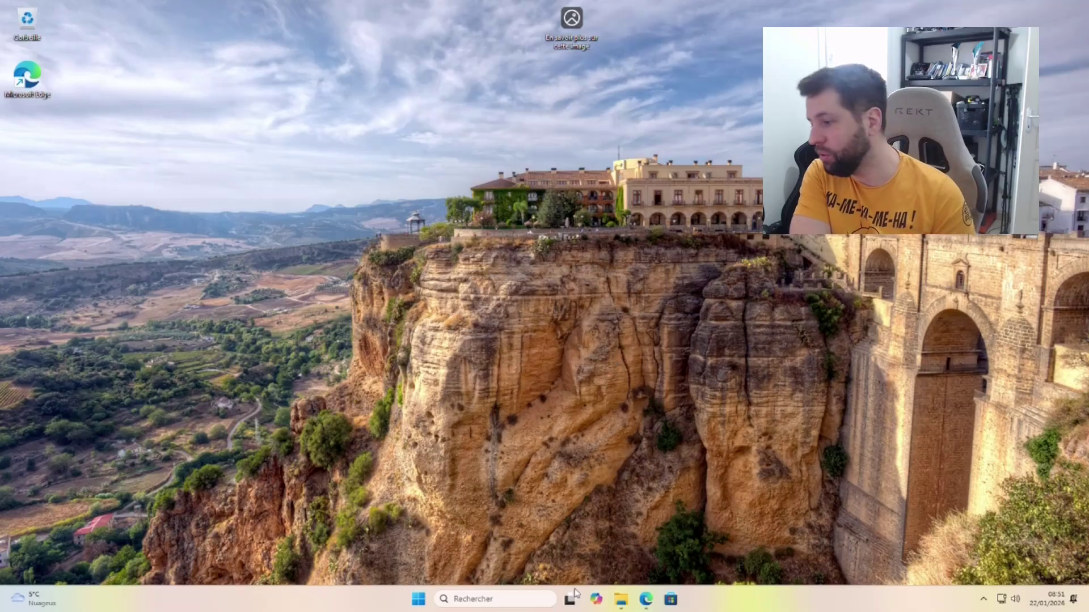
Step: Switch to Edge and open Microsoft's Télécharger Windows 11 page from the search results, going to the x64 ISO section
click(648, 600)
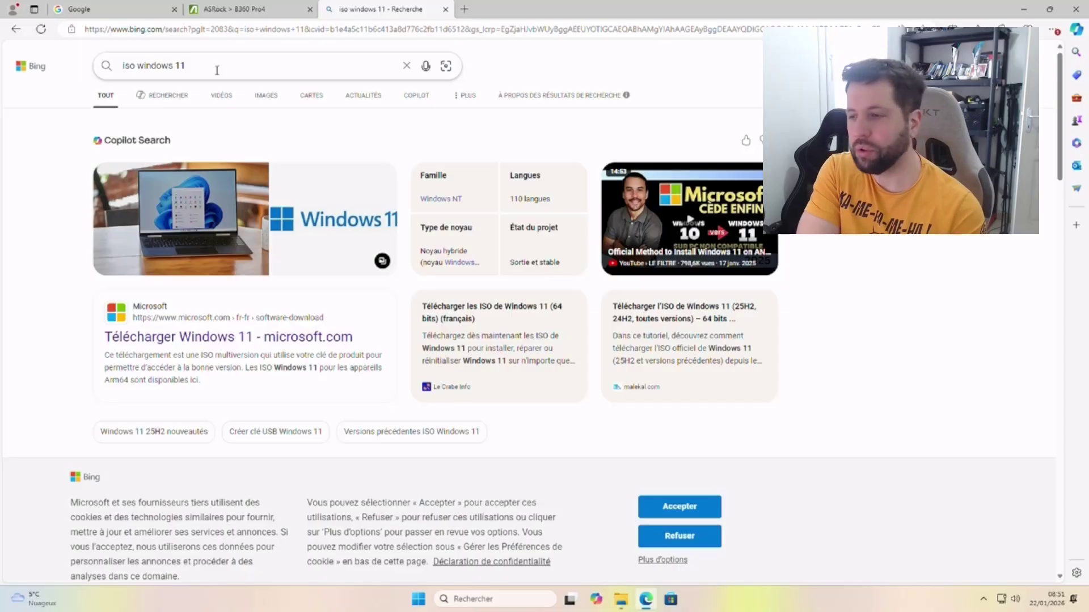
click(179, 338)
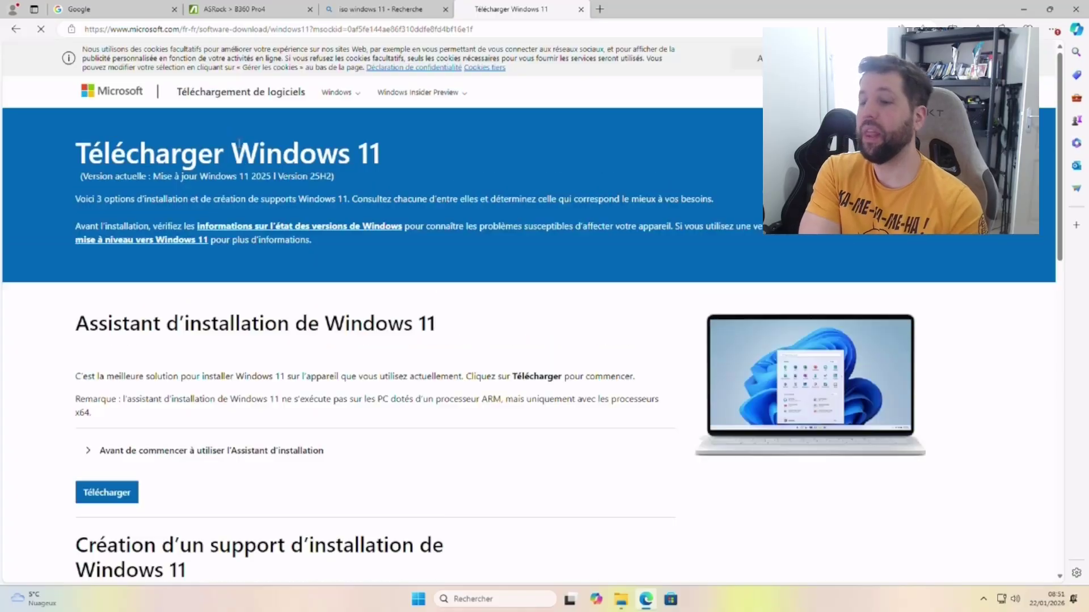
scroll(708, 163, down, 1)
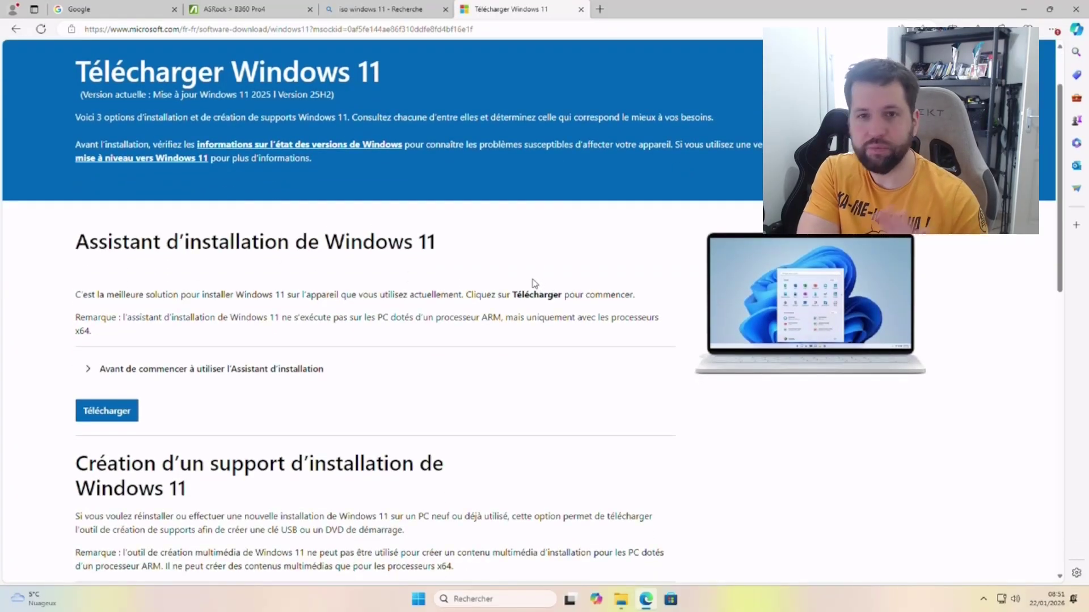
scroll(533, 282, down, 6)
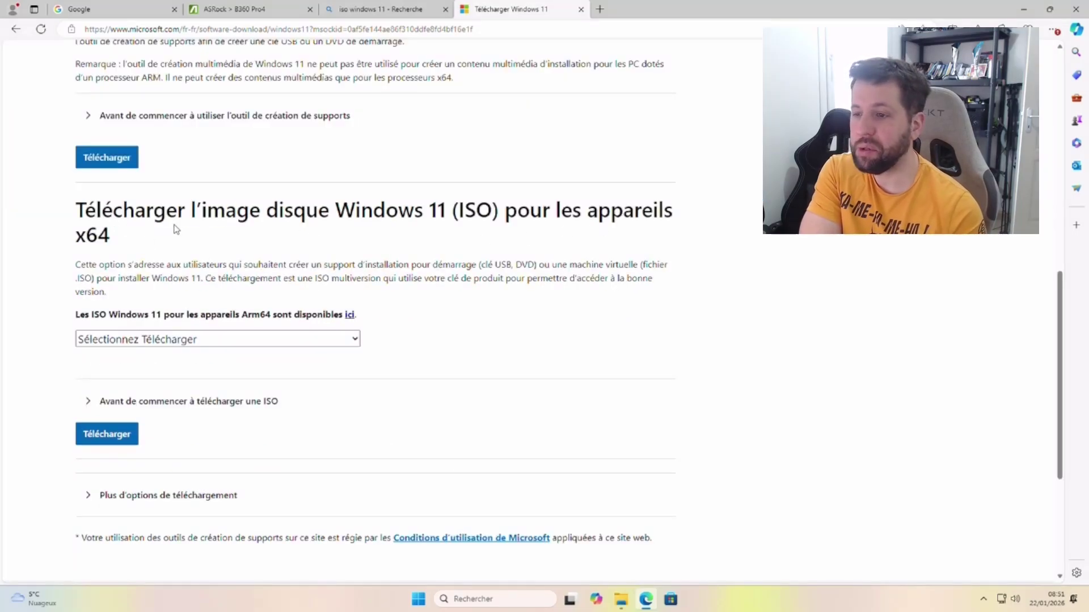
Step: Choose the Windows 11 multi-edition ISO for x64 devices, set the product language to Français, and download the 64-bit file
click(208, 339)
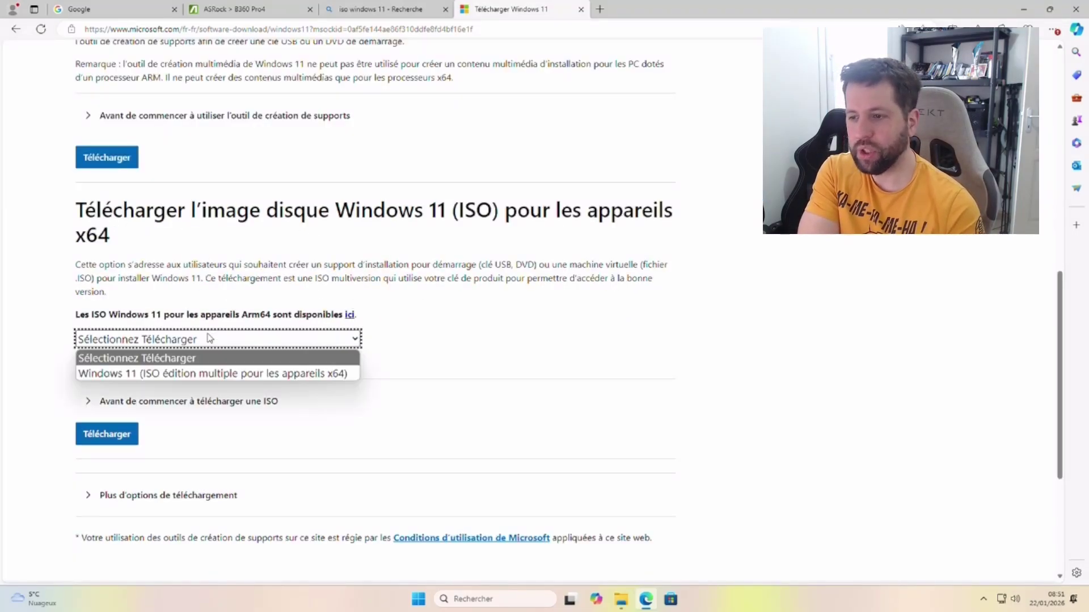
click(203, 374)
click(110, 434)
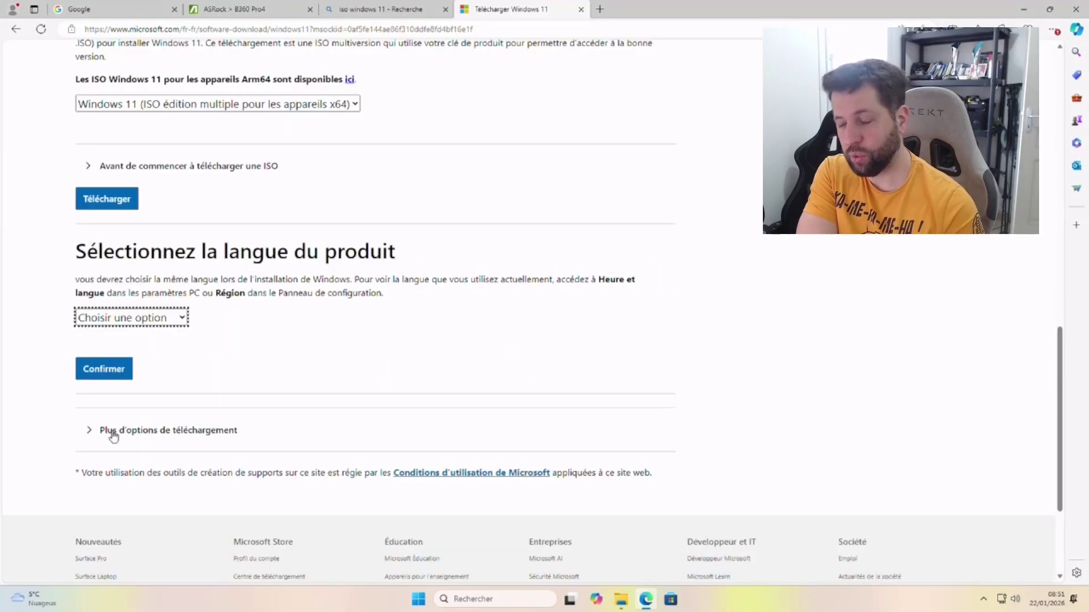
click(178, 323)
click(141, 237)
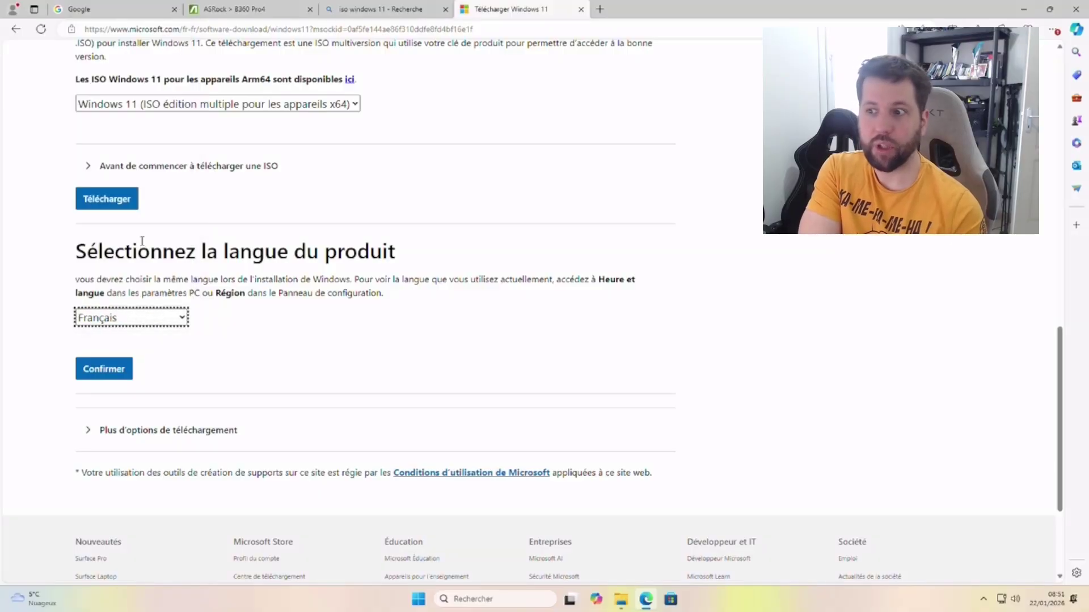
click(122, 374)
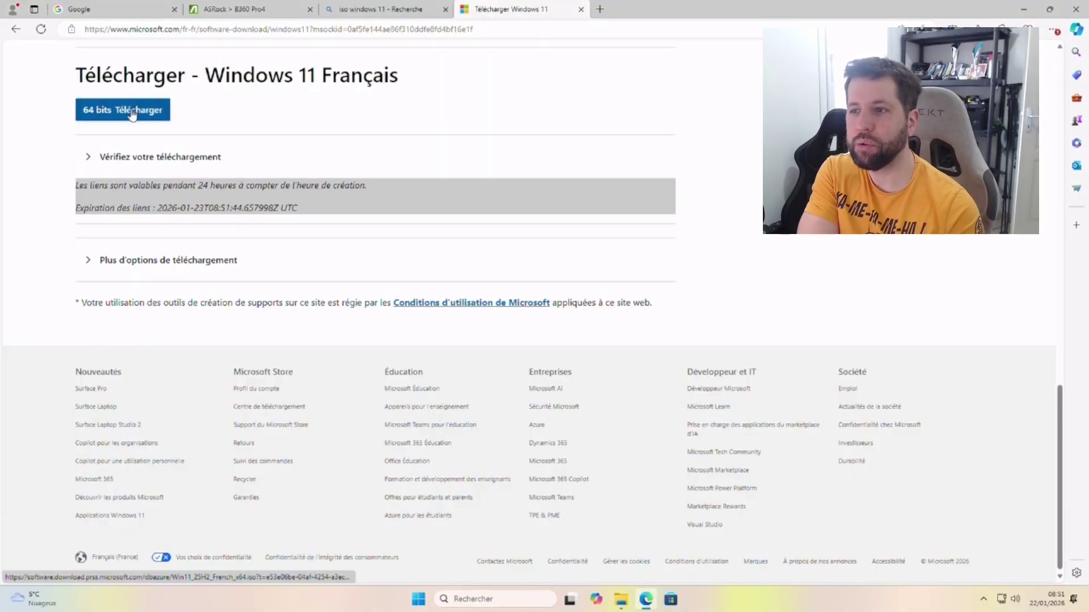
click(132, 116)
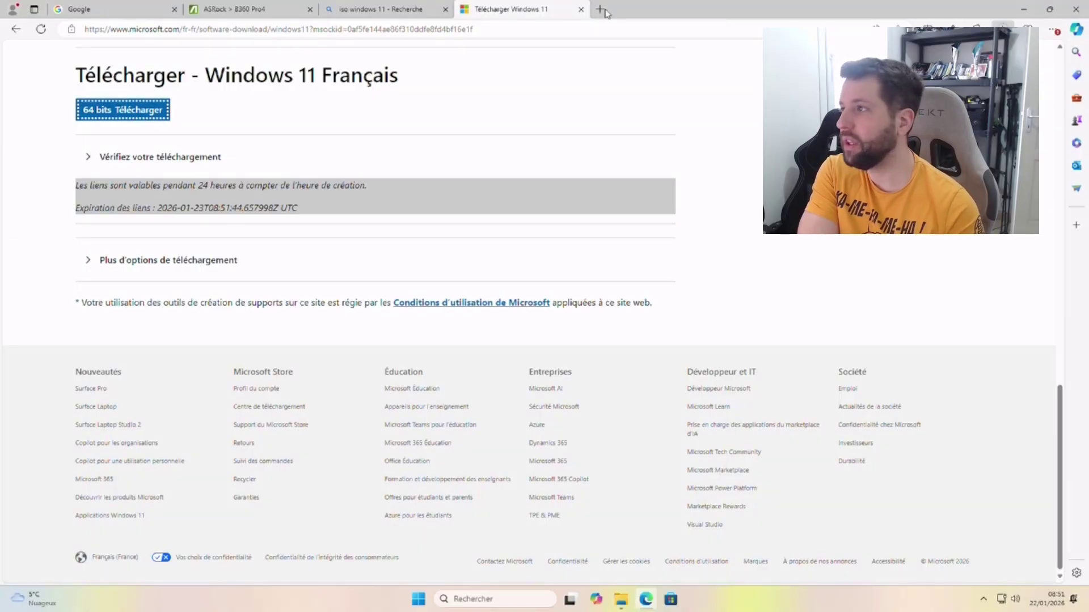
Step: Switch to File Explorer and locate the Win11_25H2_French_x64 disc image in the Téléchargements folder
drag(718, 15, 497, 37)
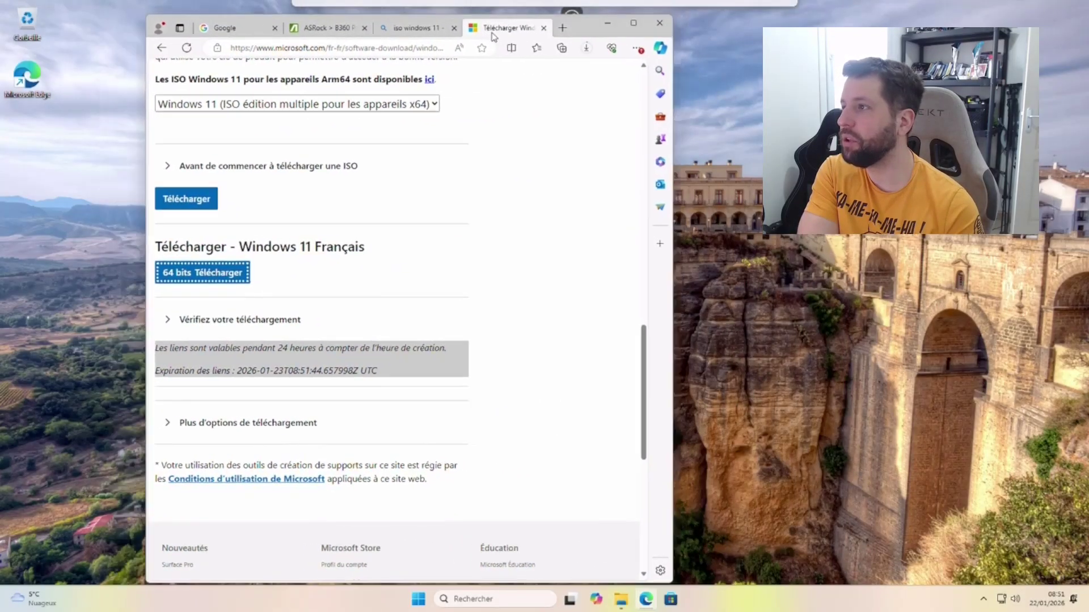
key(super+d)
click(623, 601)
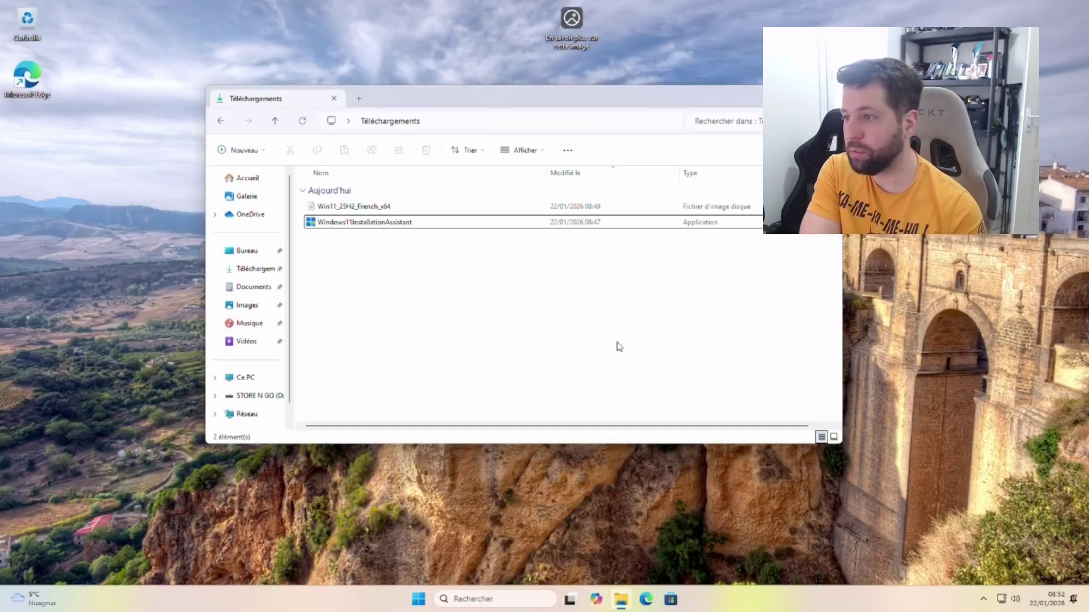
click(349, 208)
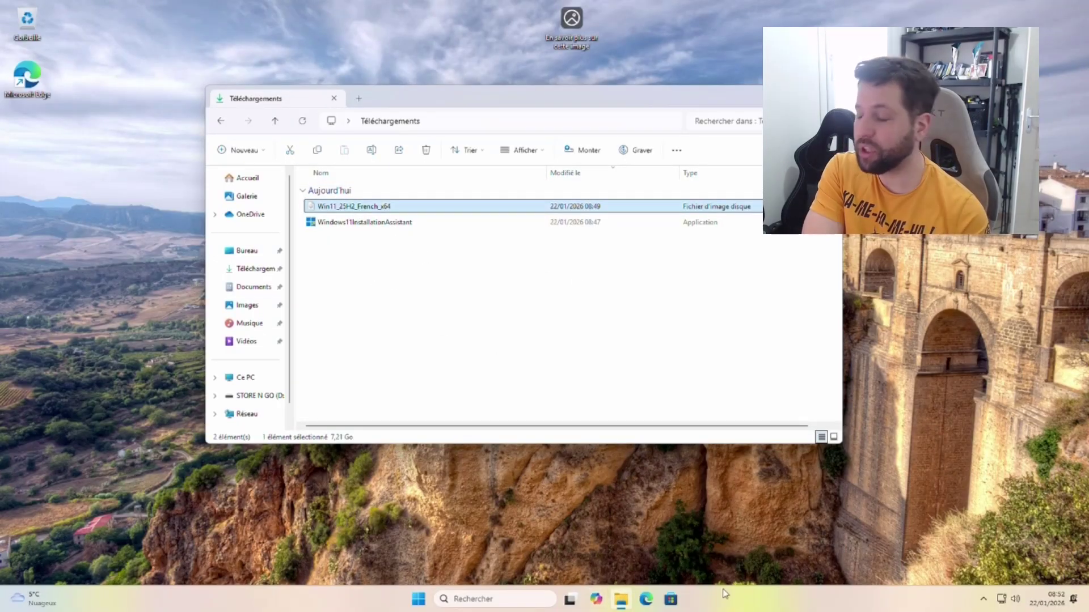
Step: Switch to Edge, search Google for "rufus", and open the official French Rufus site
click(647, 601)
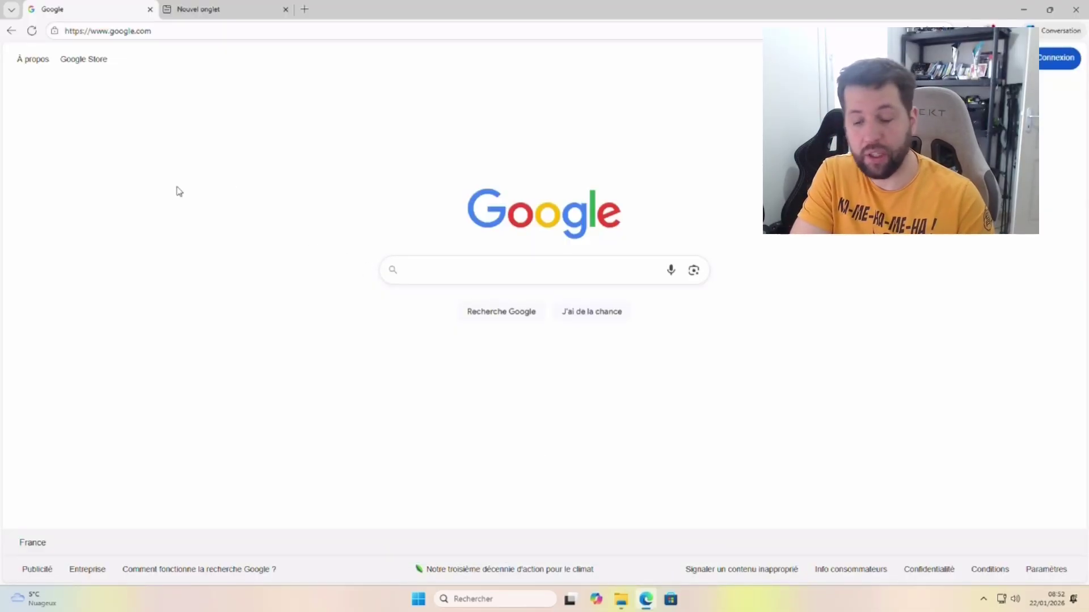
text(rufus)
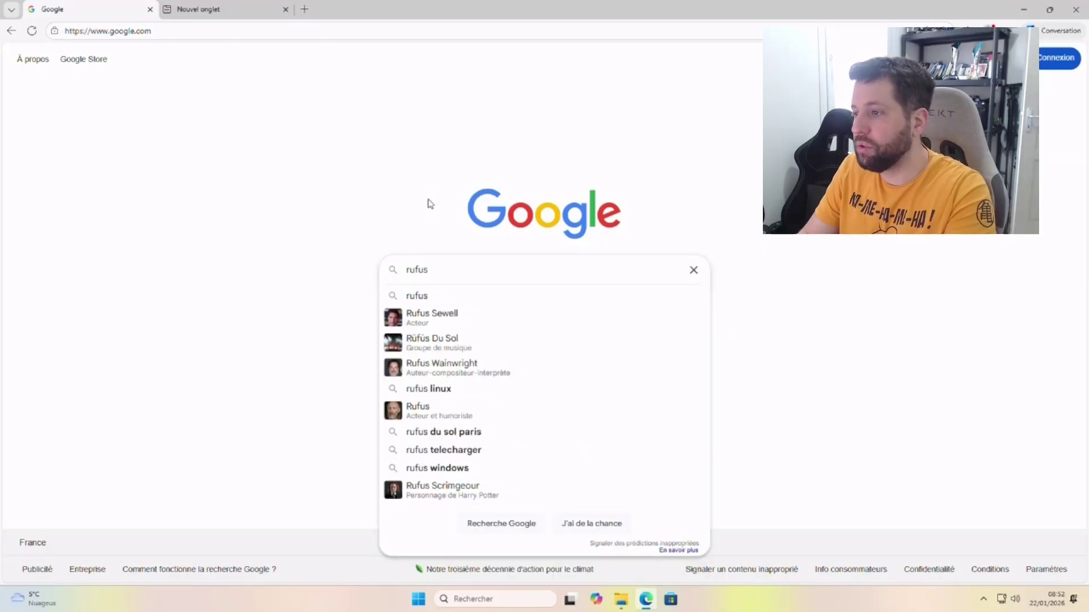
key(Return)
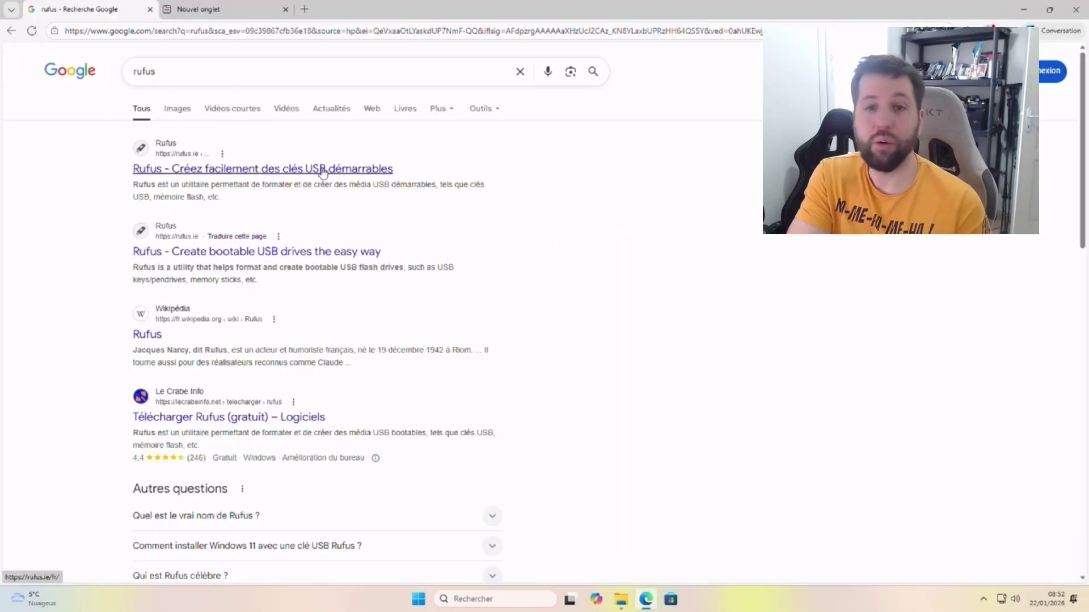
click(321, 171)
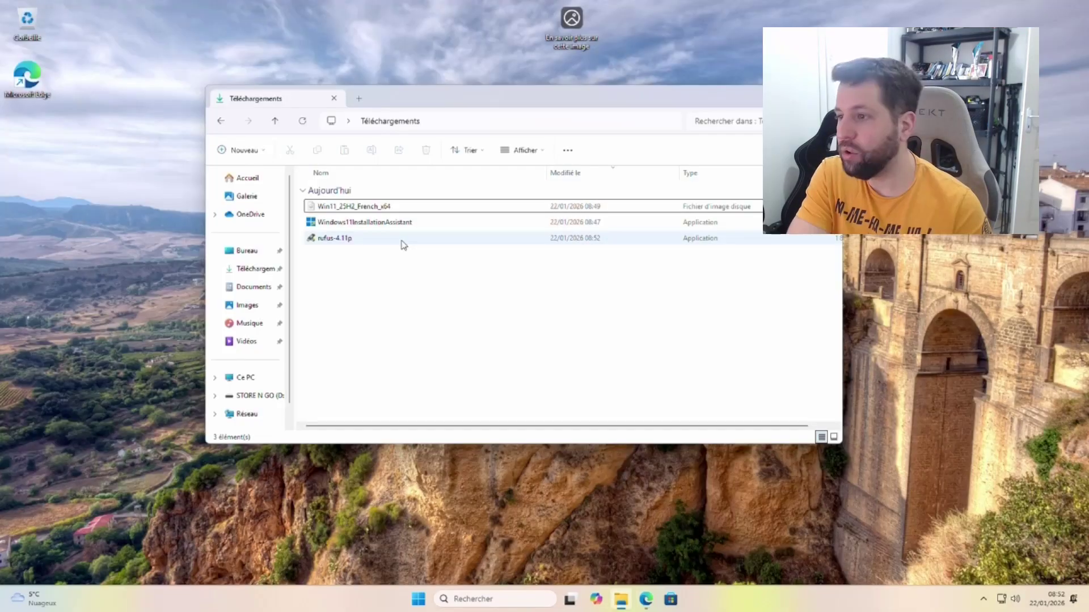
Step: Run rufus-4.11p from the Téléchargements folder and allow it to make changes to the device
click(272, 237)
double_click(273, 237)
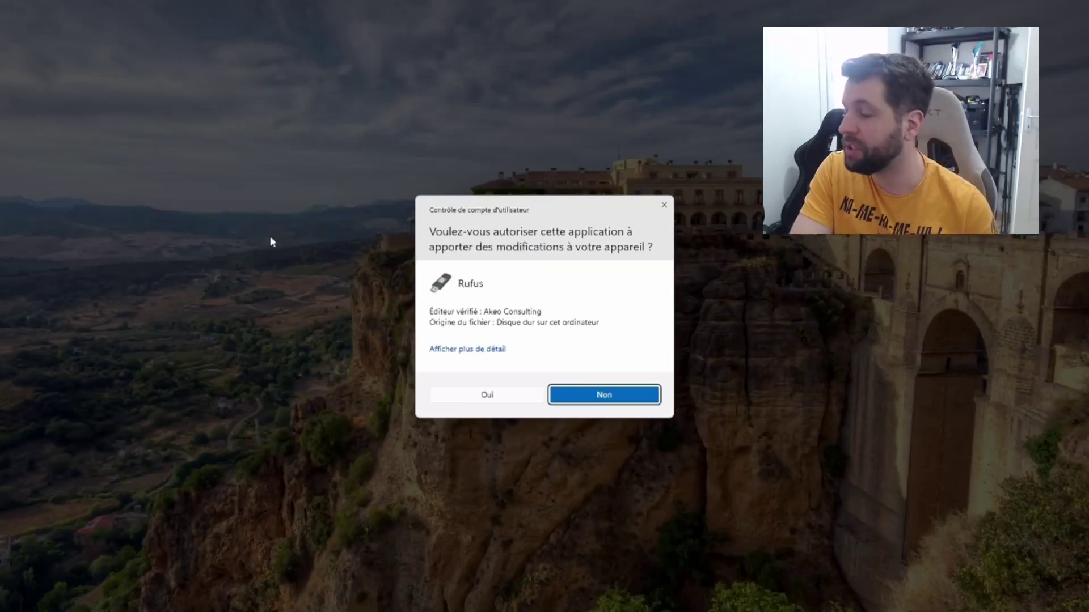
click(488, 395)
drag(503, 123, 324, 135)
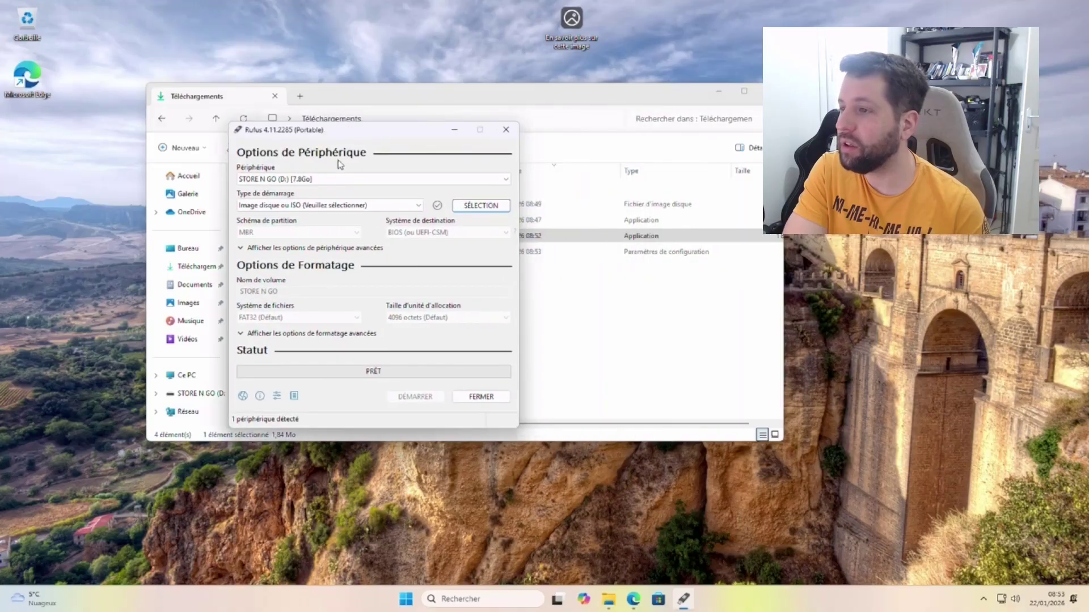
Step: Keep STORE N GO (D:) as the target device and load Win11_25H2_French_x64.iso as the boot image
click(339, 178)
click(337, 189)
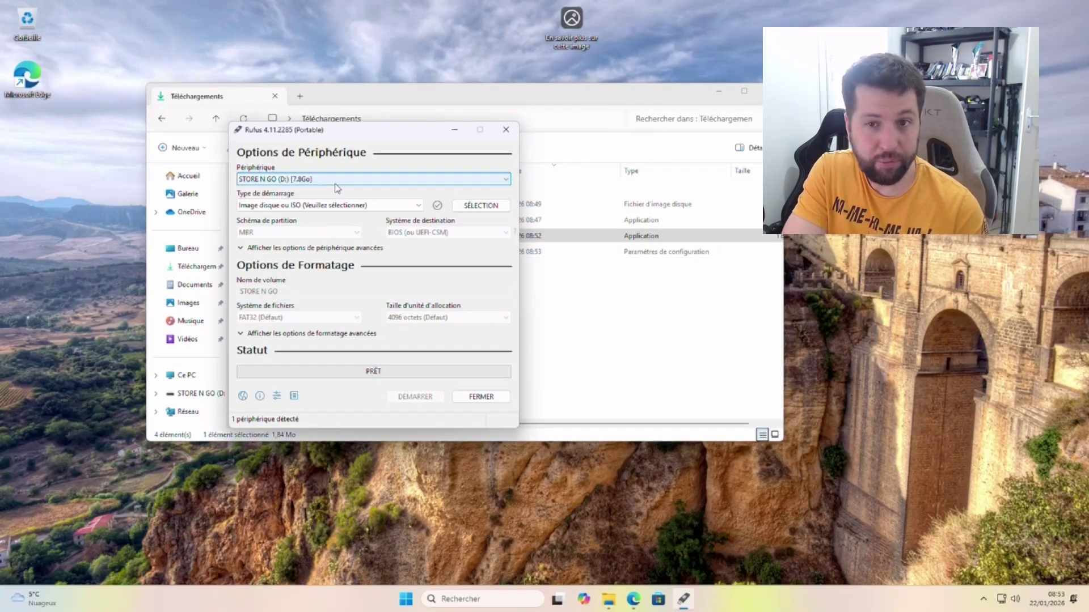
click(351, 205)
click(358, 225)
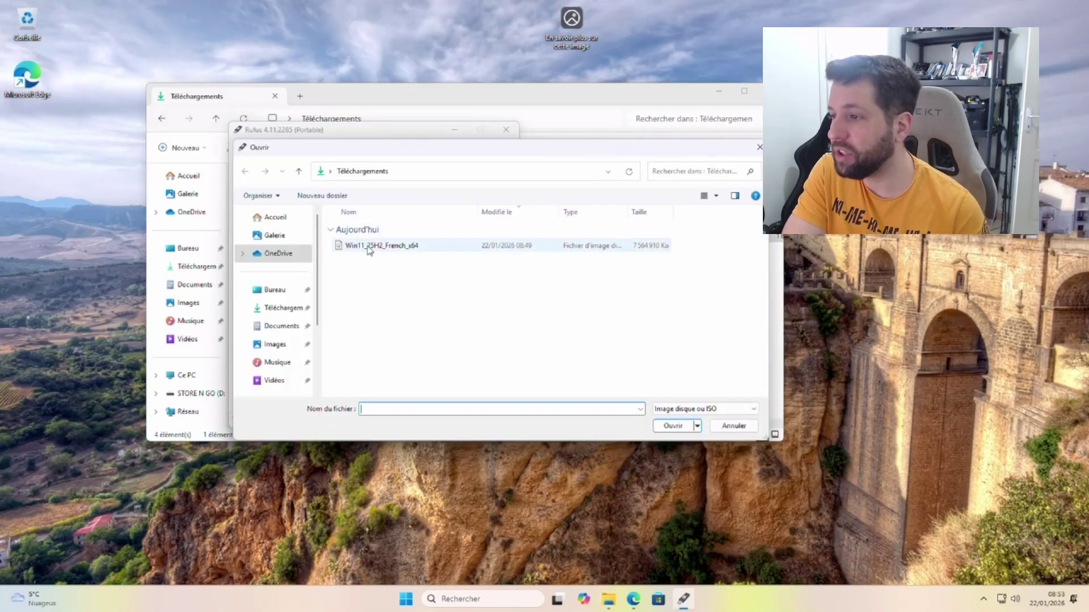
double_click(369, 250)
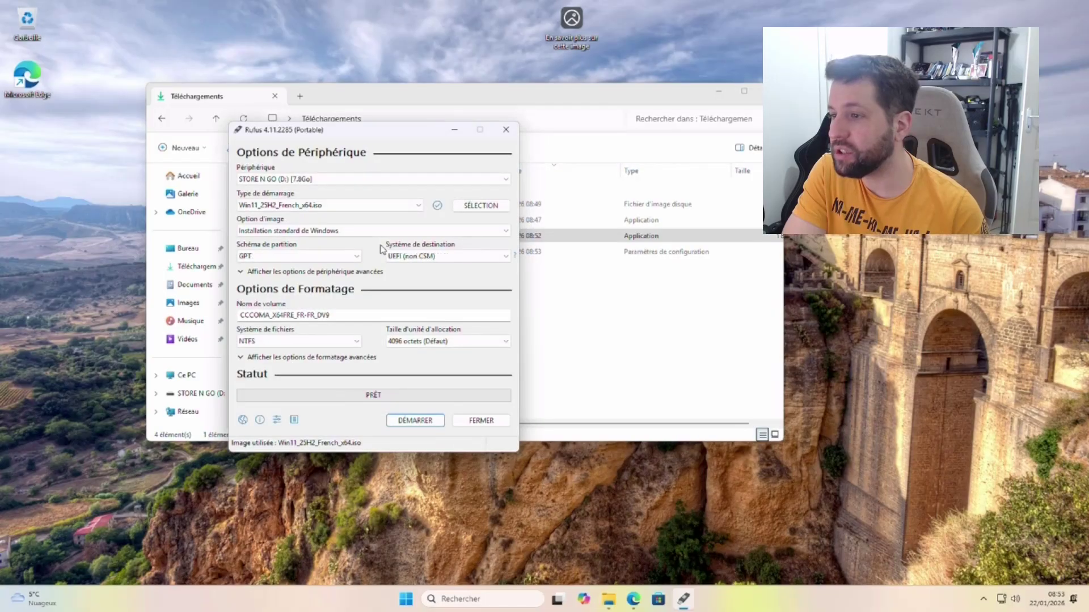
Step: Switch the partition scheme to MBR and back to GPT
click(346, 258)
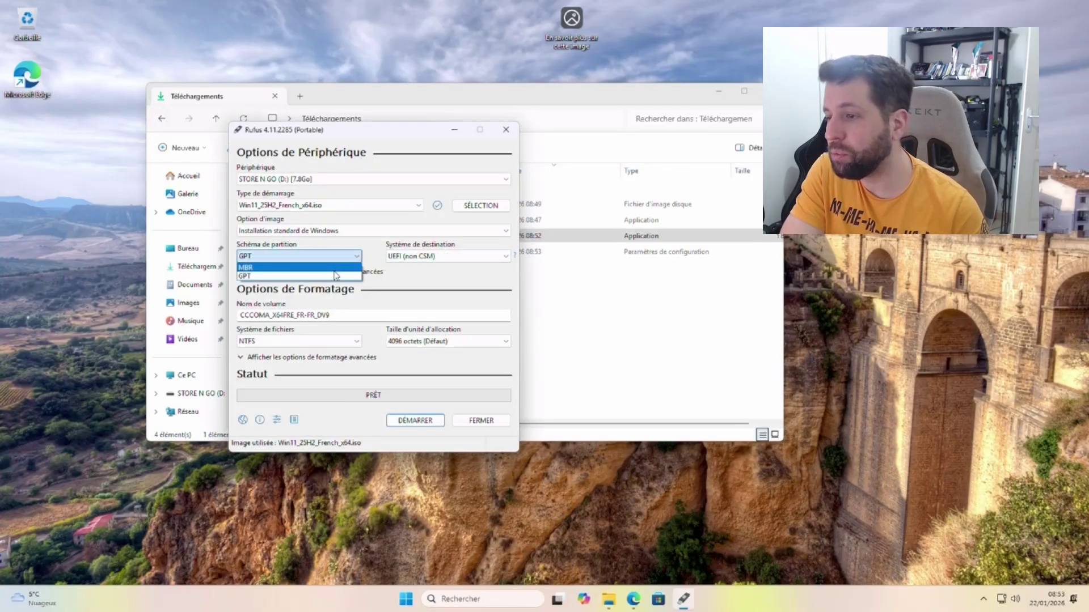
click(338, 268)
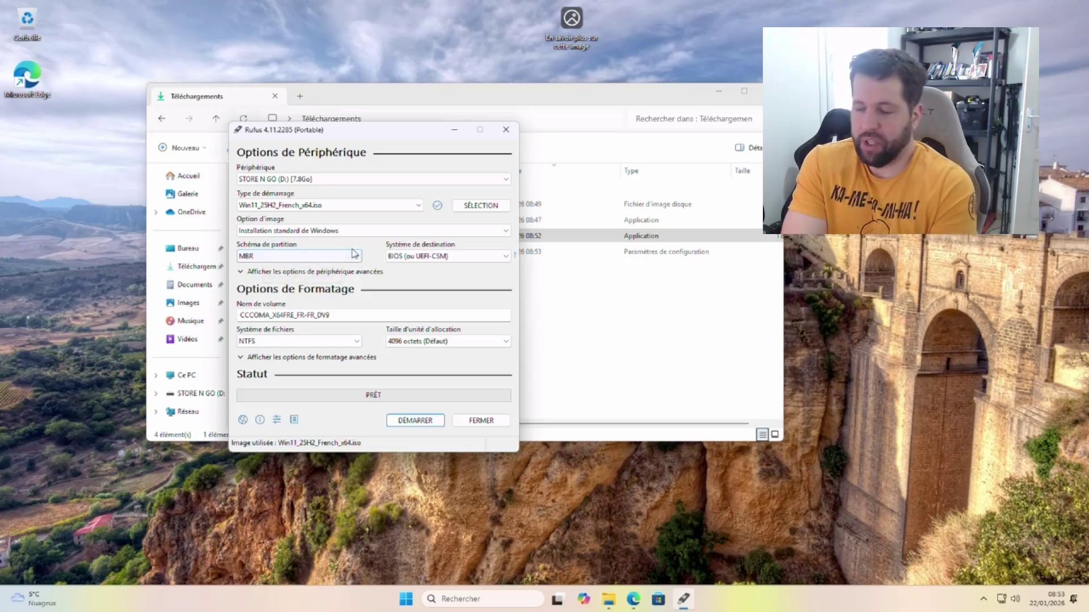
click(358, 260)
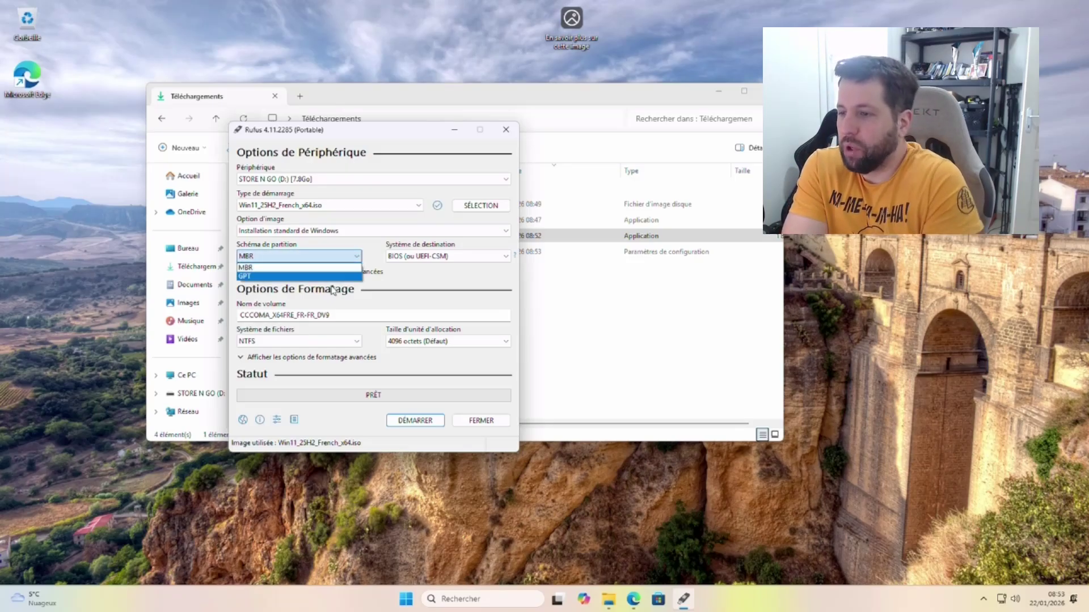
click(331, 277)
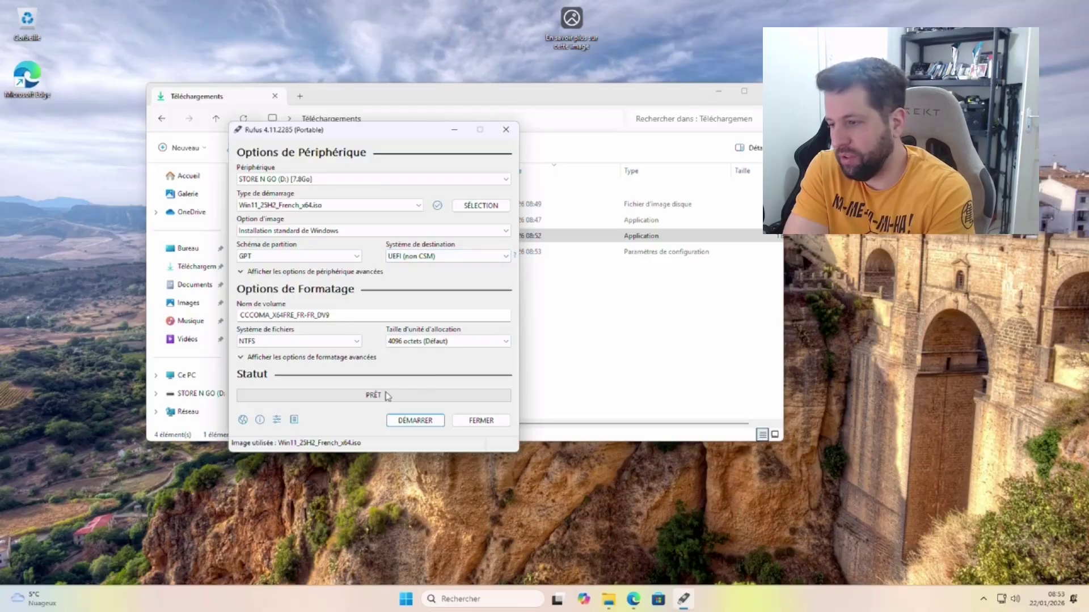
Step: Write the Windows installer to the USB drive with data collection disabled, accepting the erasure of its data, and close Rufus
click(407, 422)
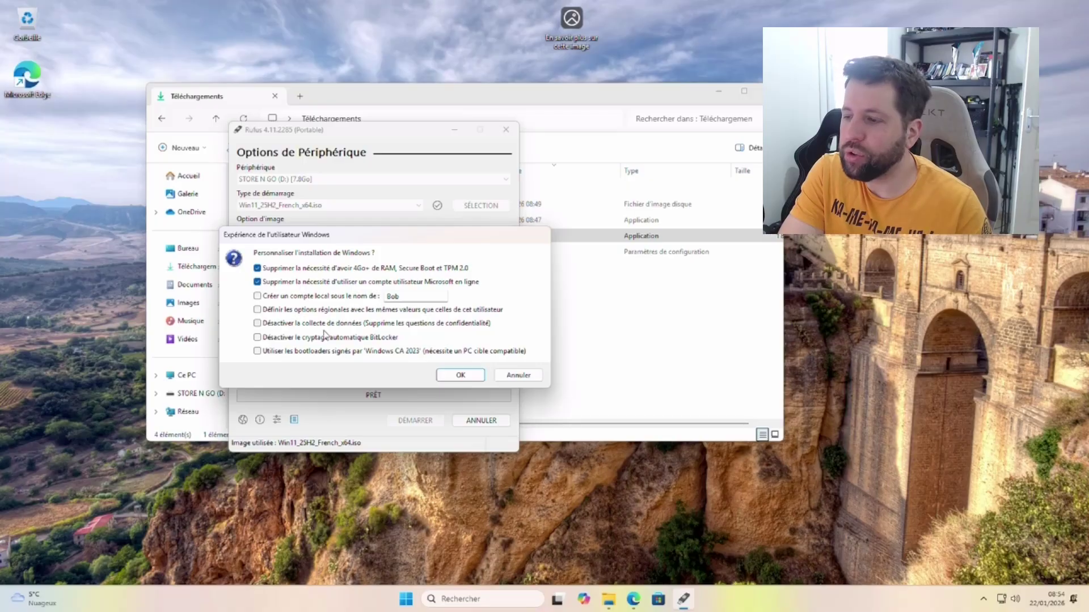
click(257, 323)
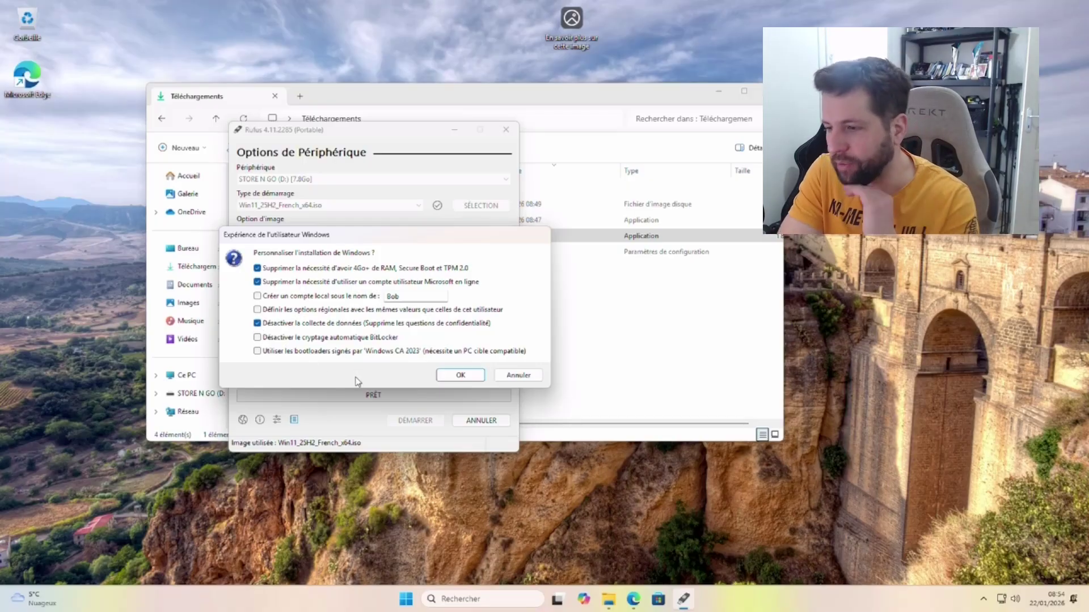
click(462, 375)
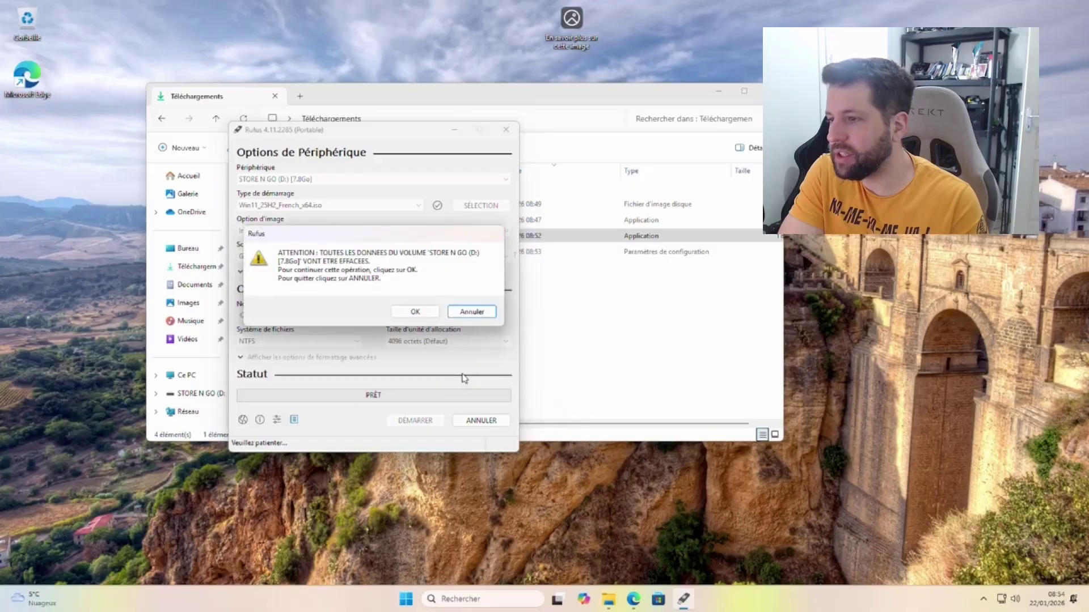
click(415, 312)
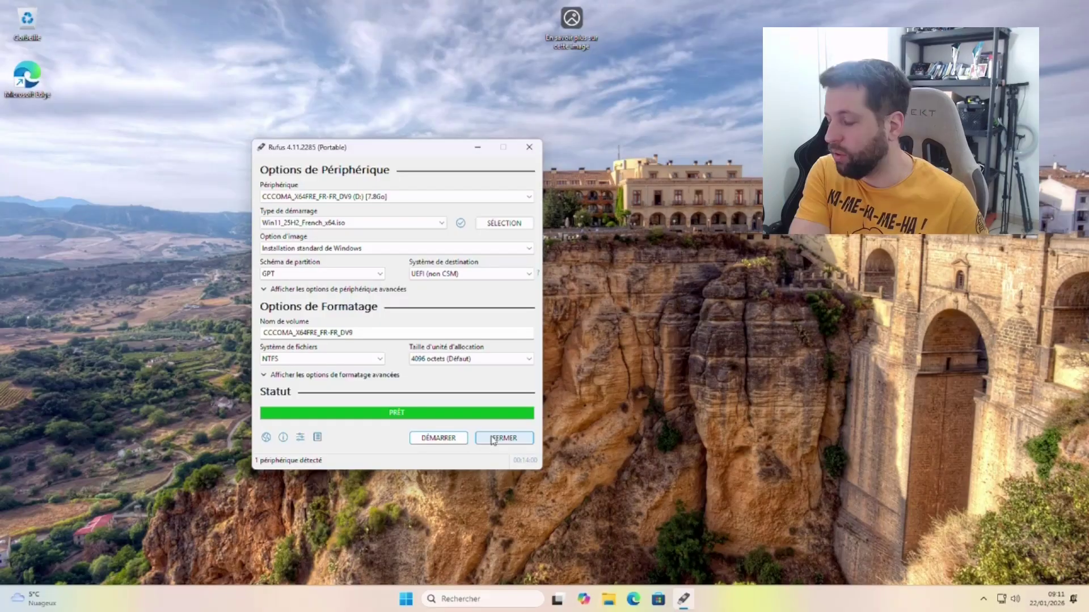
click(493, 438)
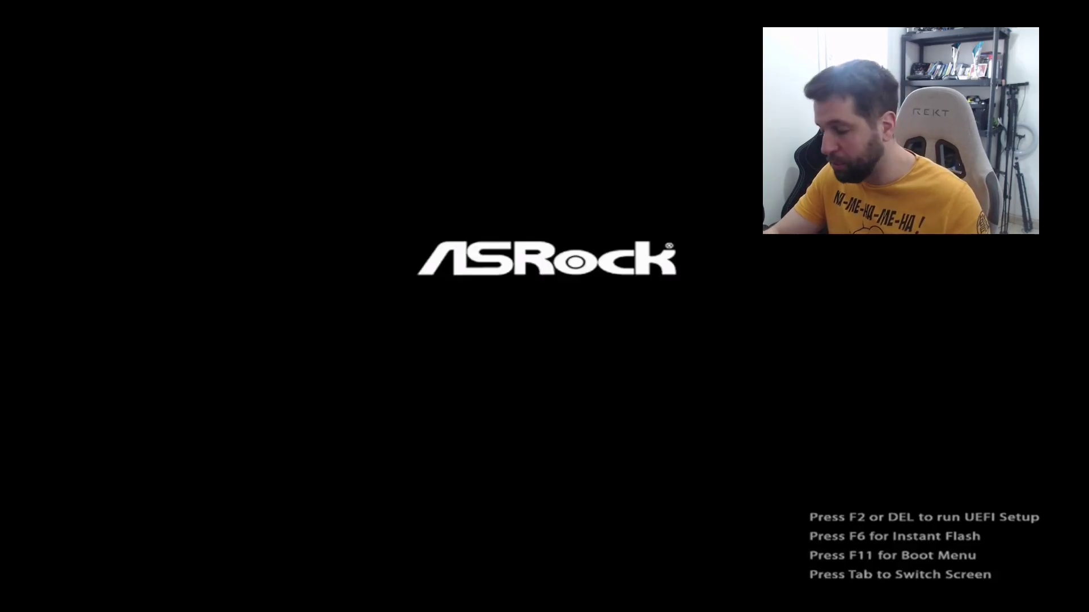
Step: Open the ASRock boot menu at startup and boot from UEFI: VerbatimSTORE N GO 8.07, Partition 1
key(F11)
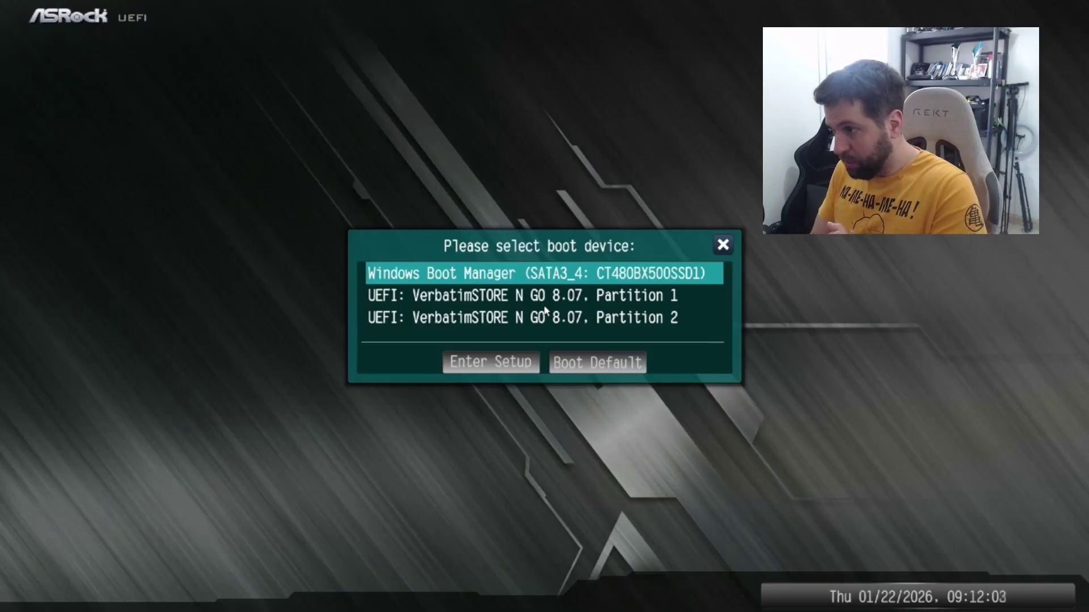
key(Down)
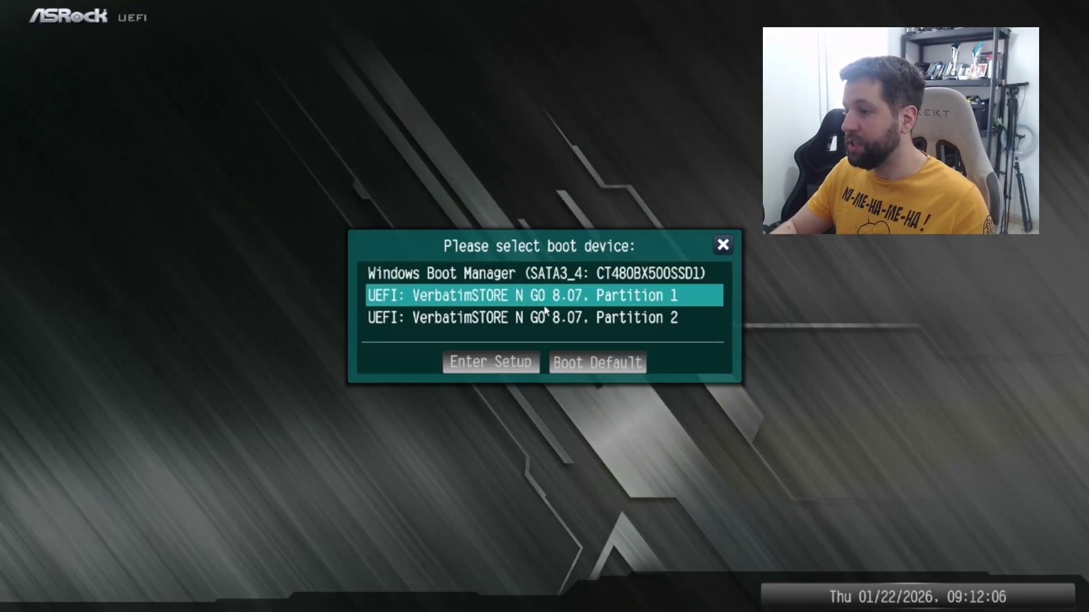
key(Return)
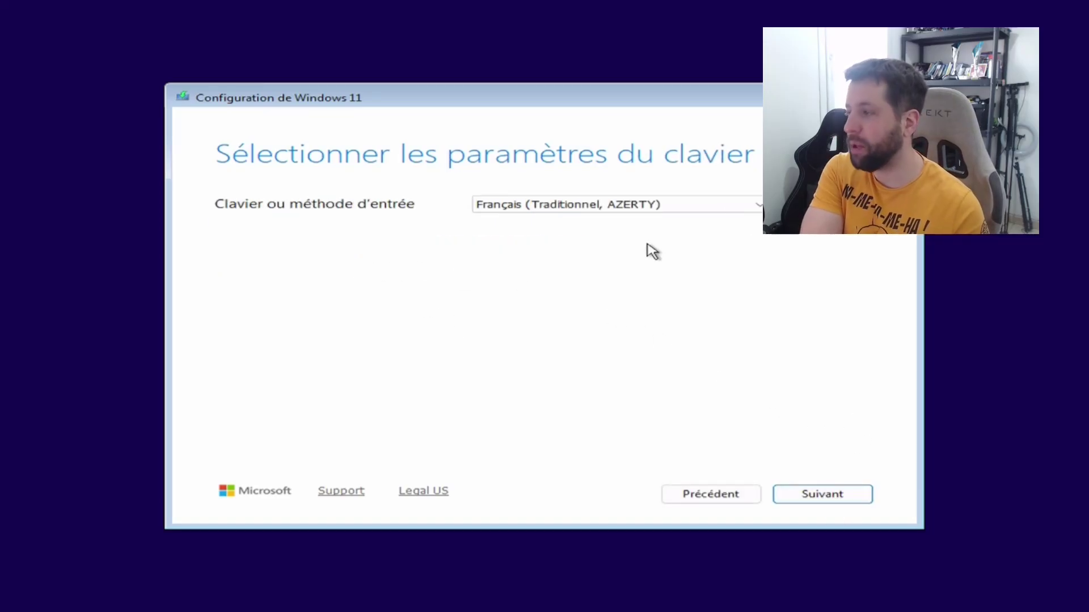
Step: Keep the Français (Traditionnel, AZERTY) keyboard and choose to install Windows 11, accepting that everything is deleted
click(807, 498)
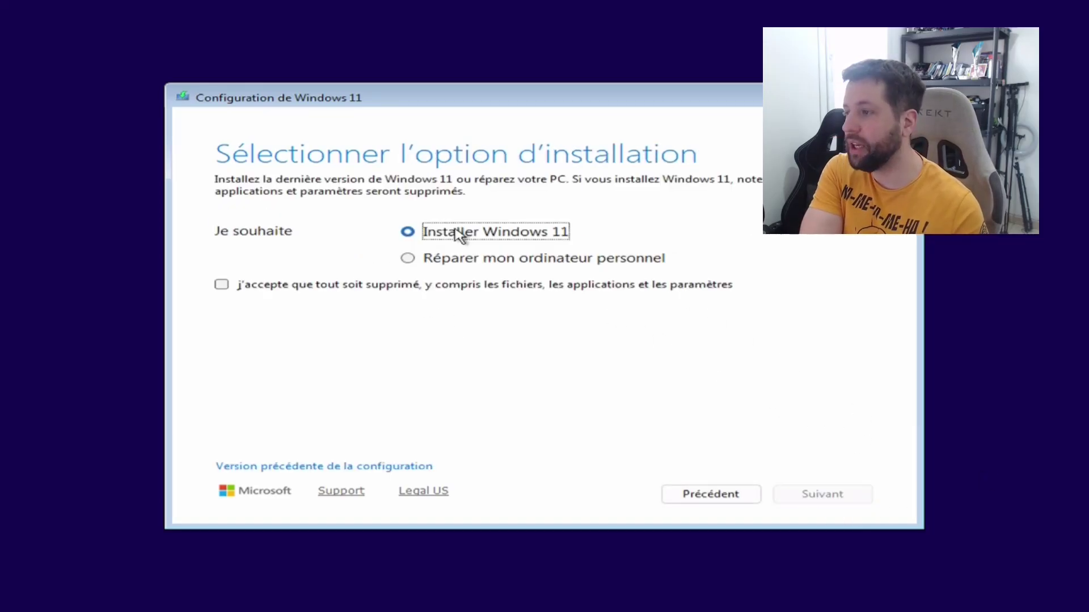
click(340, 288)
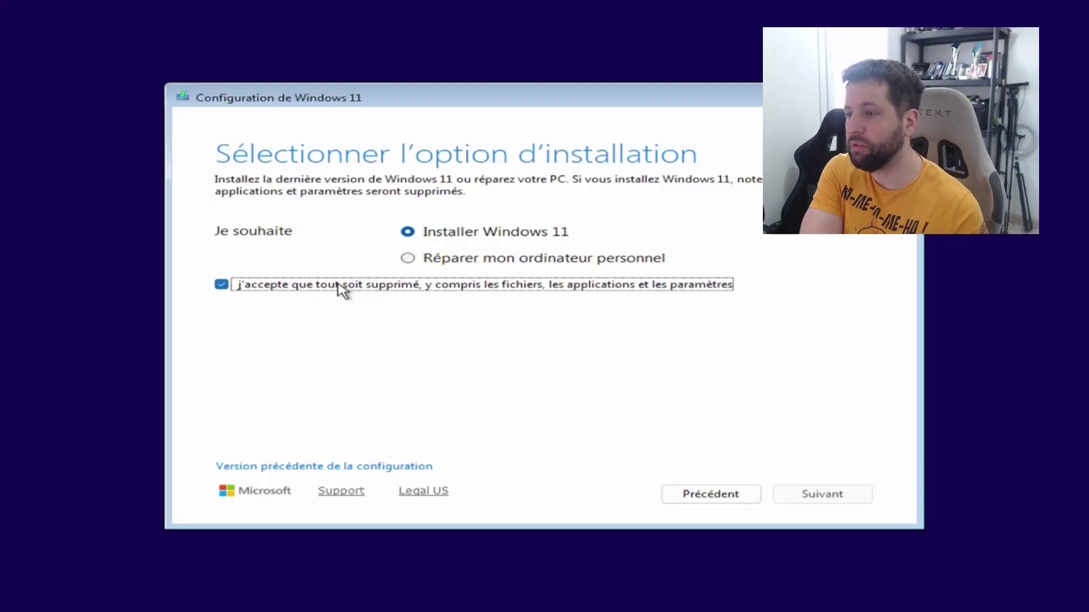
click(818, 499)
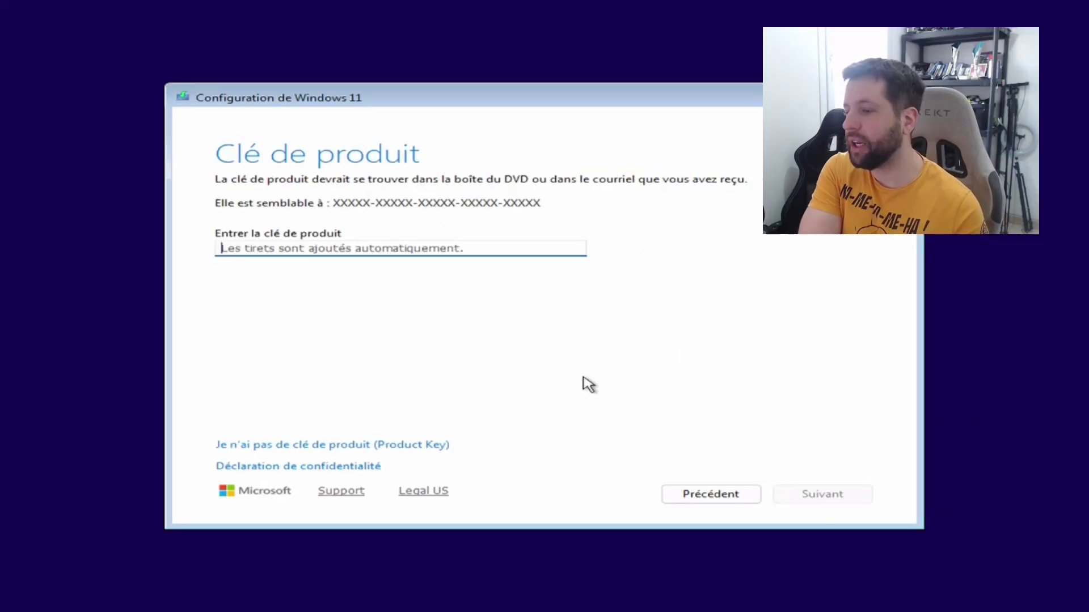
Step: Continue without a product key, selecting the Windows 11 Famille image and accepting its licence terms
click(423, 446)
scroll(352, 252, down, 2)
scroll(349, 251, up, 2)
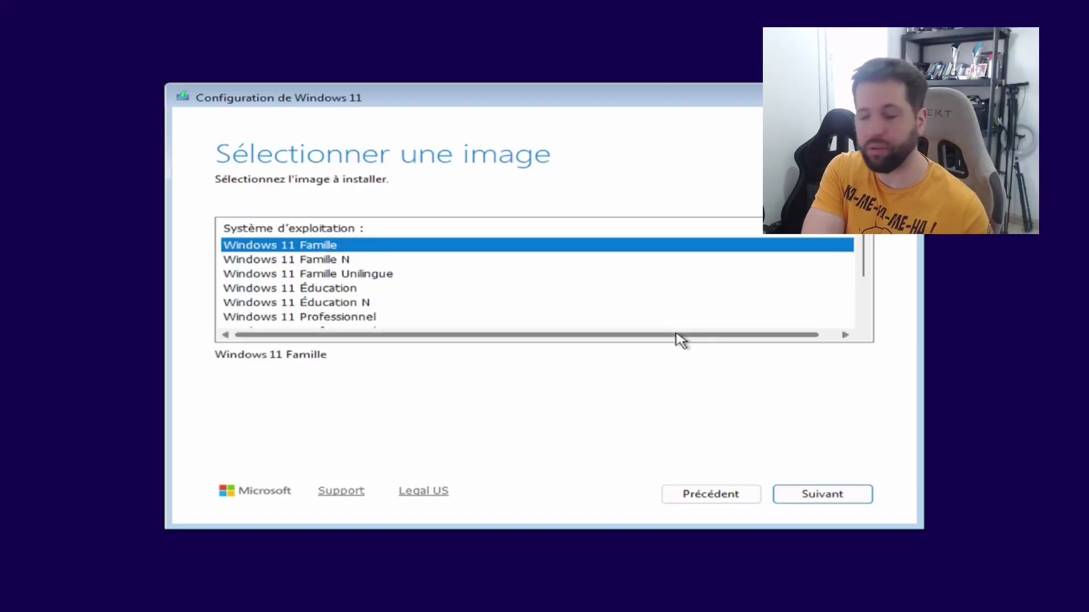
click(820, 492)
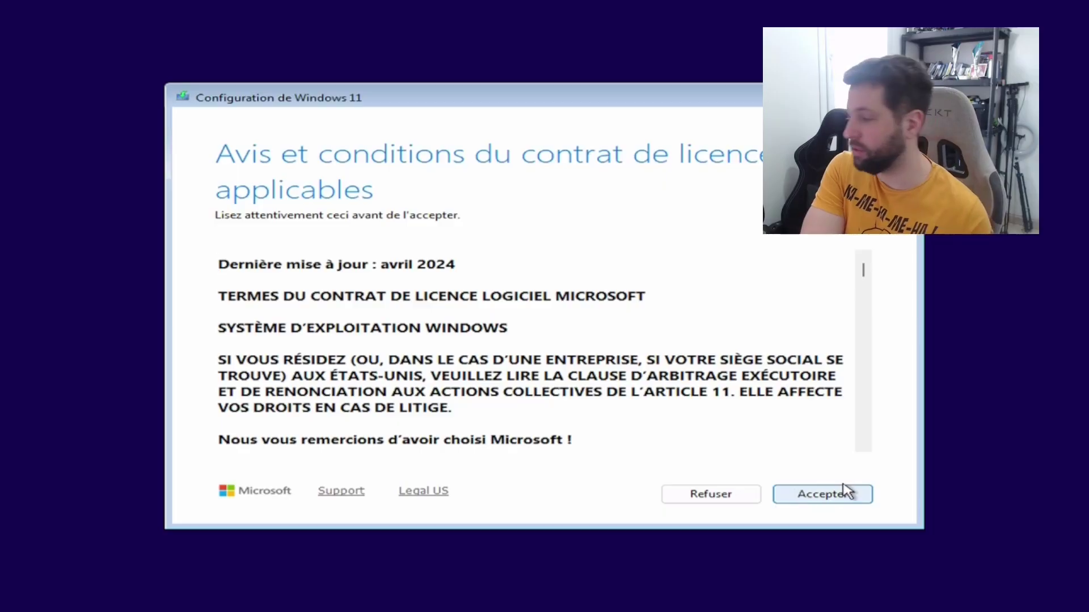
click(833, 498)
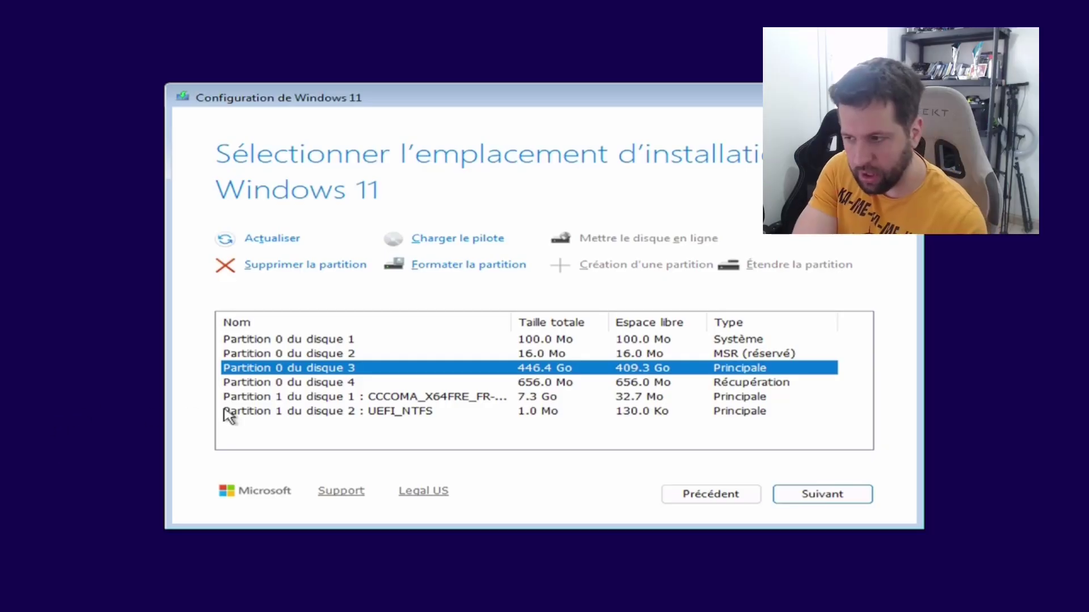
Step: Examine the listed partitions to tell those of the internal disk 0 from those of the USB installer
click(377, 413)
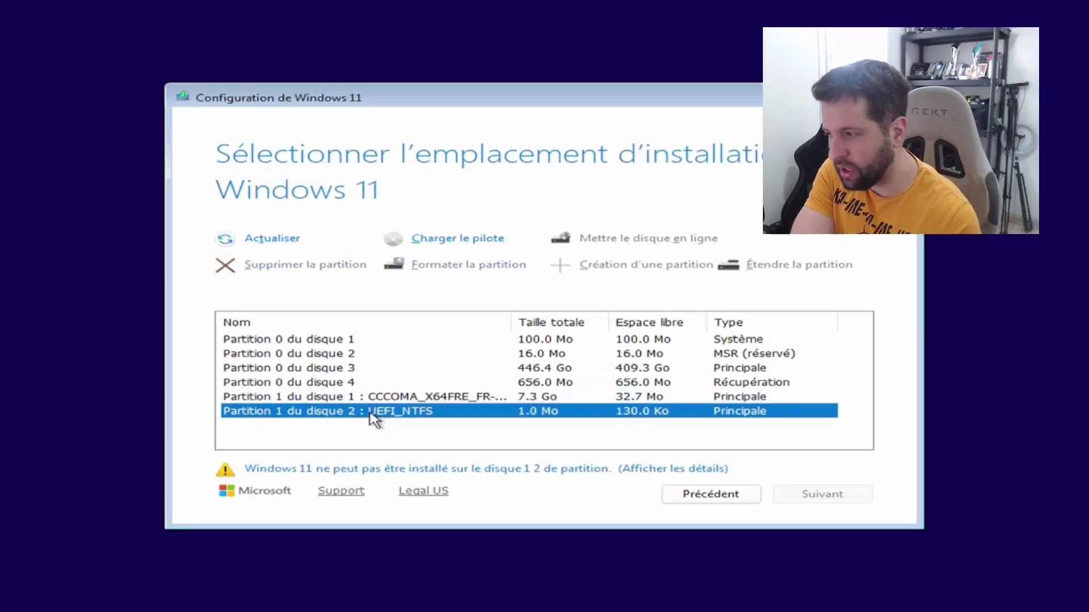
click(380, 398)
click(332, 382)
click(300, 340)
key(Down)
key(Down)
key(Down)
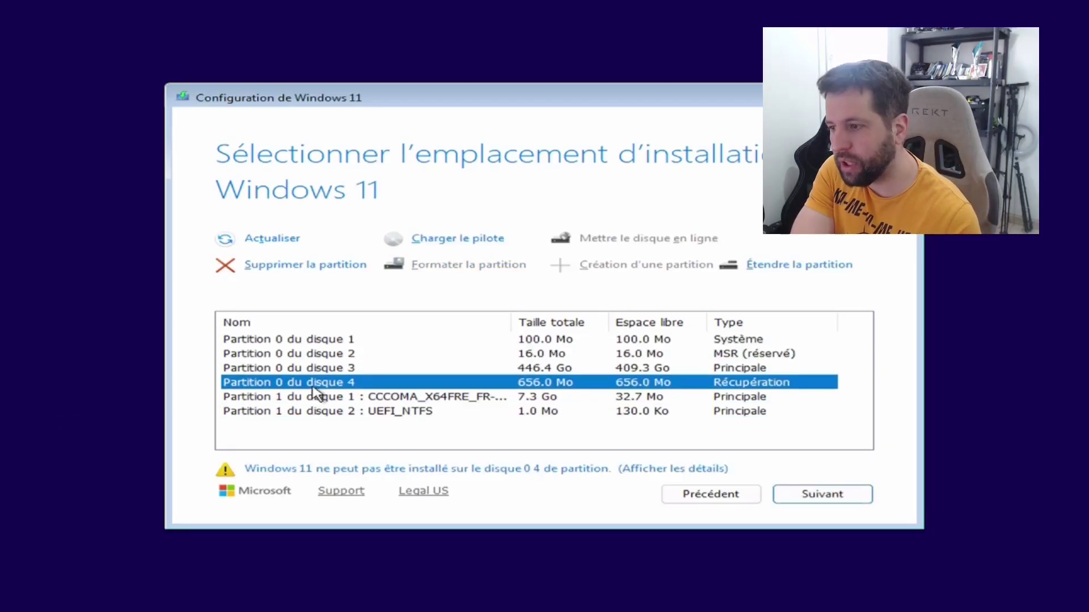
key(Up)
key(Up)
key(Up)
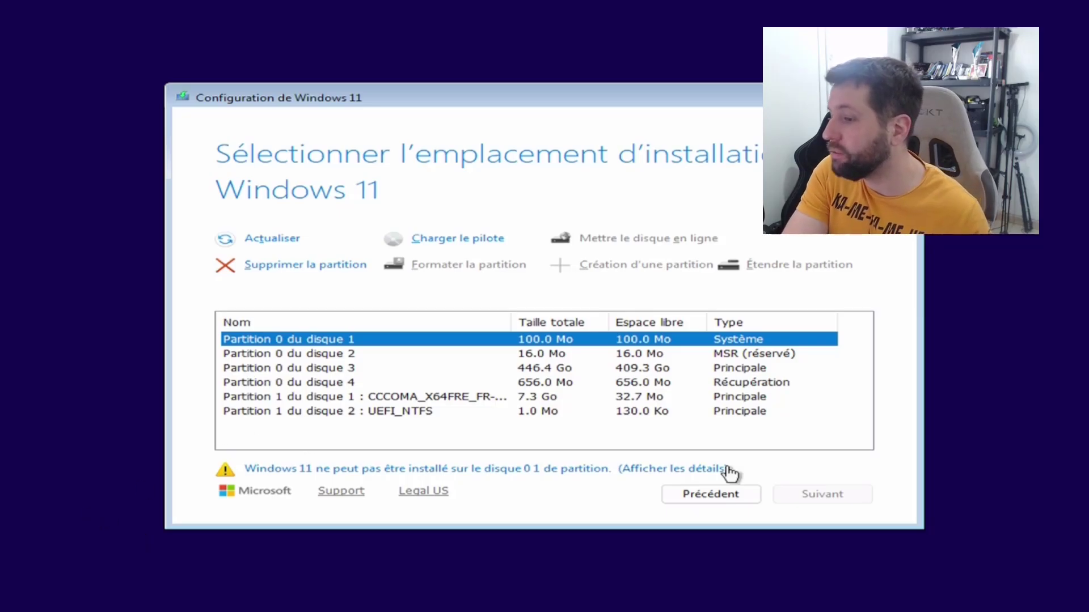
Step: Delete all partitions of disk 0 and start installing Windows 11 Famille on its unallocated space
click(313, 354)
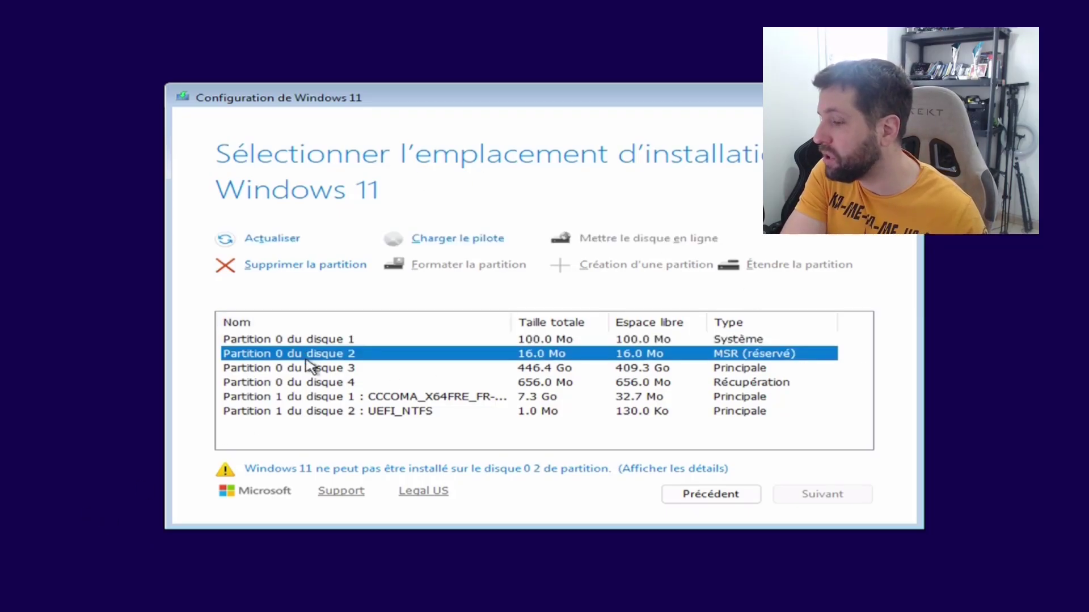
click(313, 368)
click(331, 382)
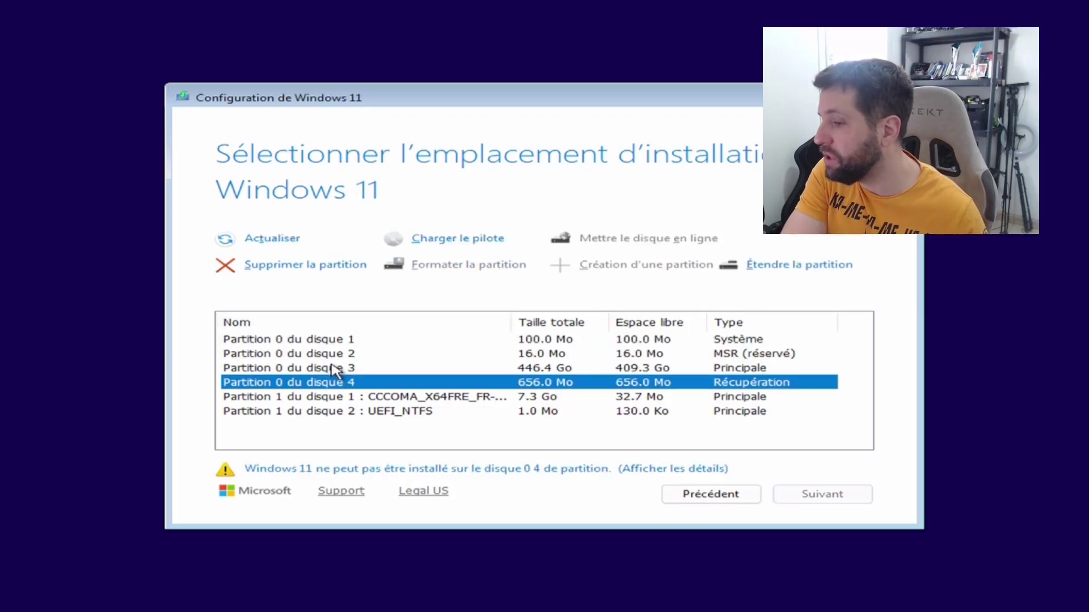
click(317, 266)
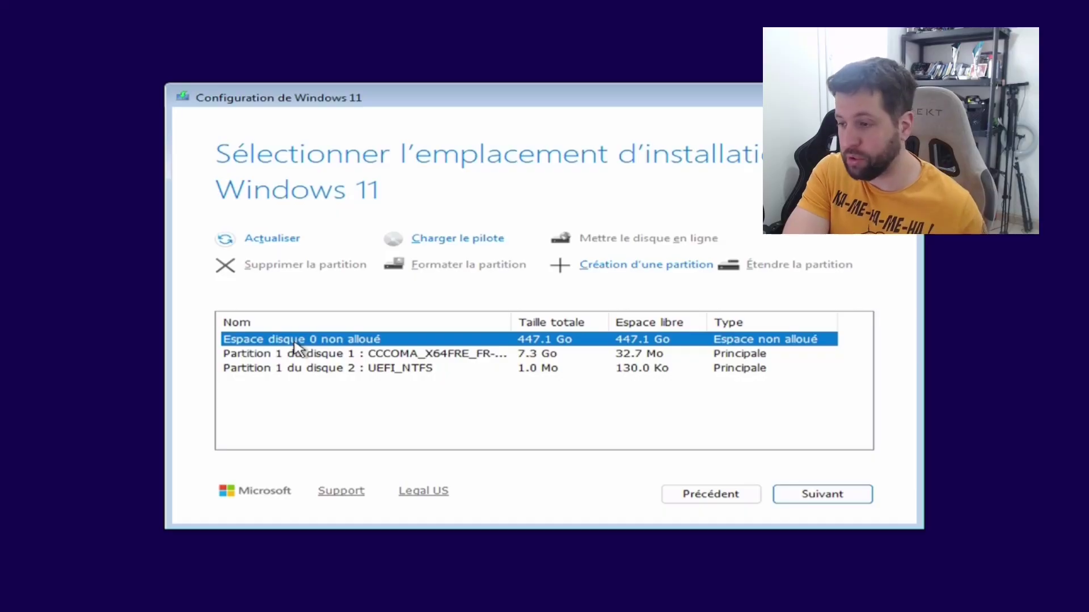
click(828, 495)
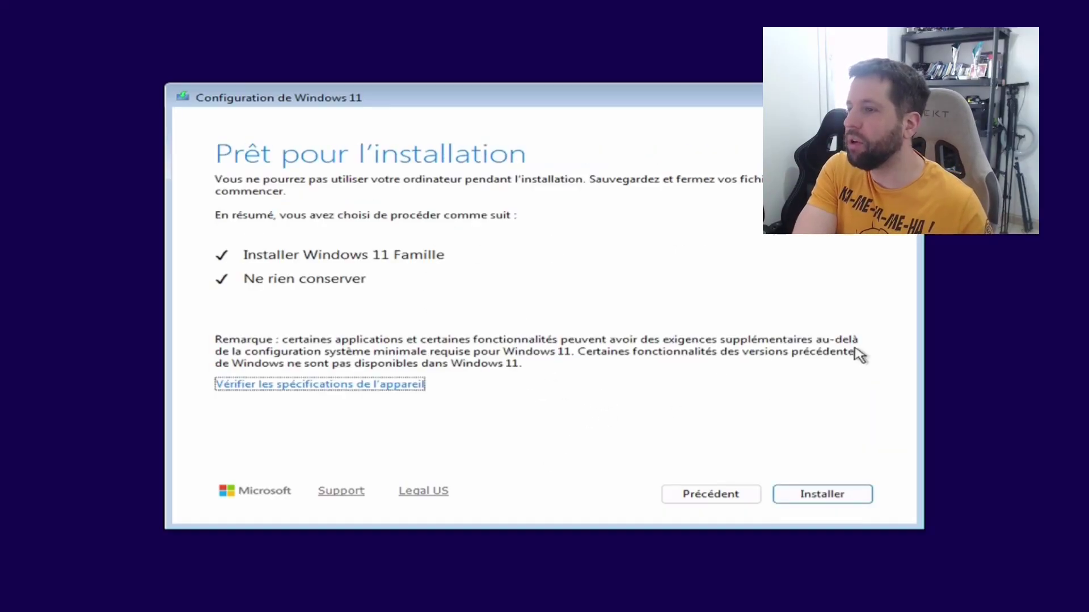
click(820, 499)
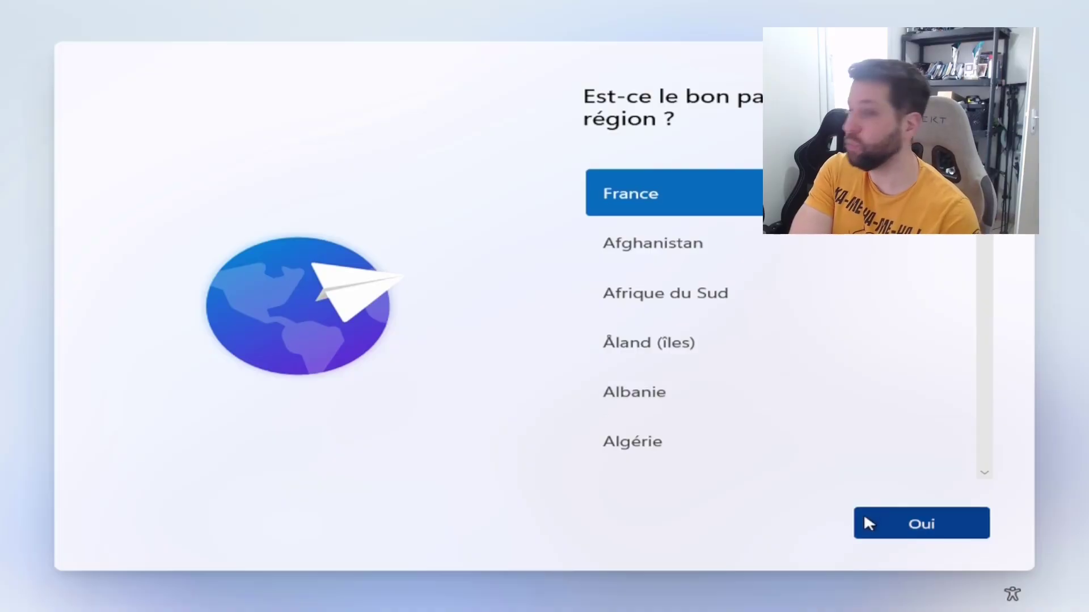
Step: Set the region to France with the Français (Traditionnel) keyboard layout, without adding a second layout
click(899, 513)
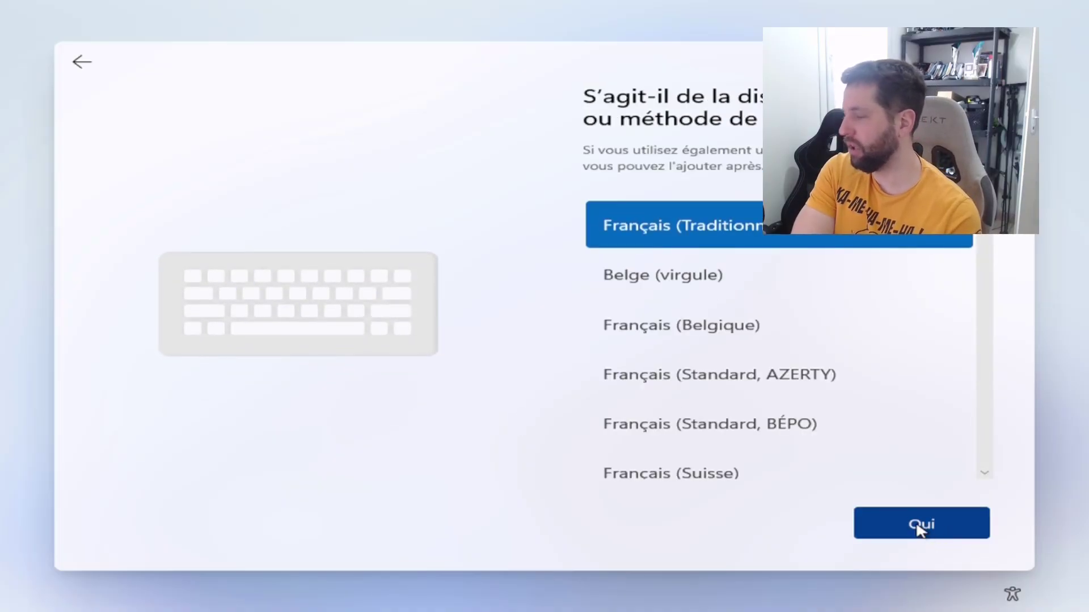
click(898, 525)
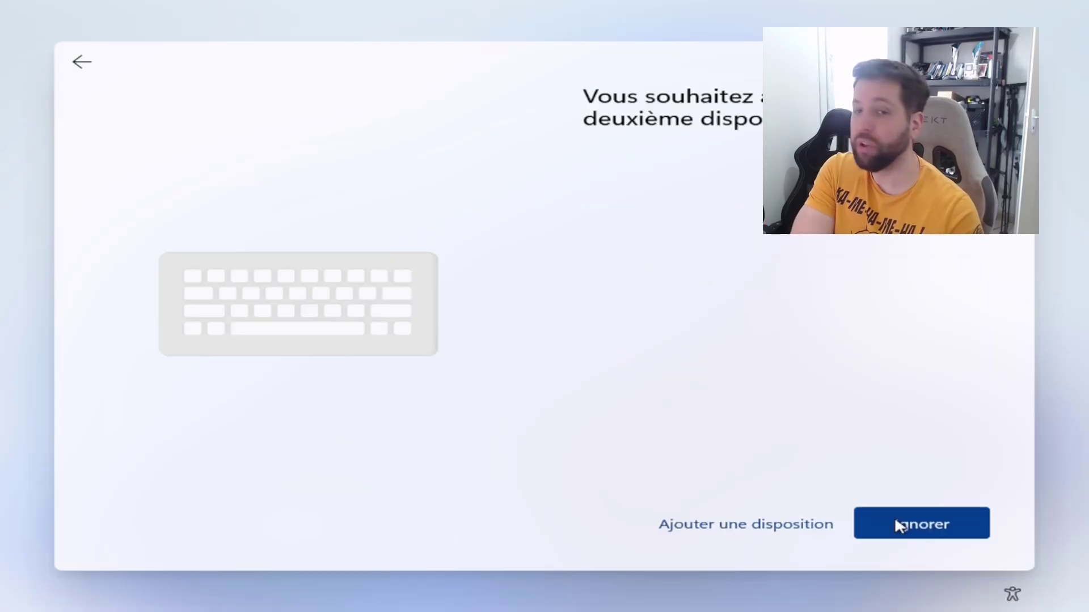
click(930, 527)
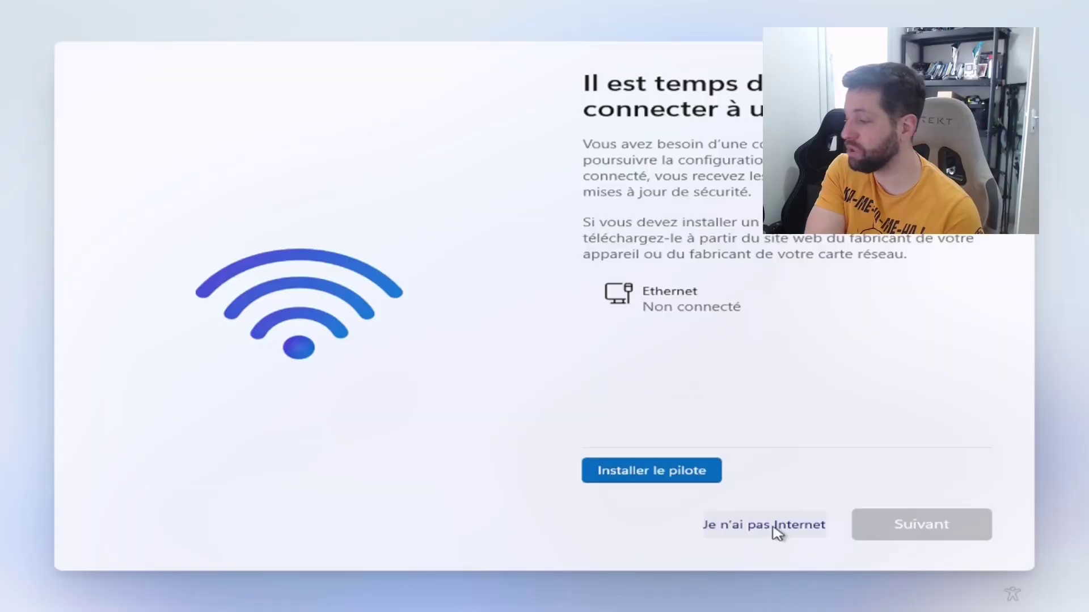
Step: Continue the setup without an Internet connection and create the local account by entering the user's name
click(777, 527)
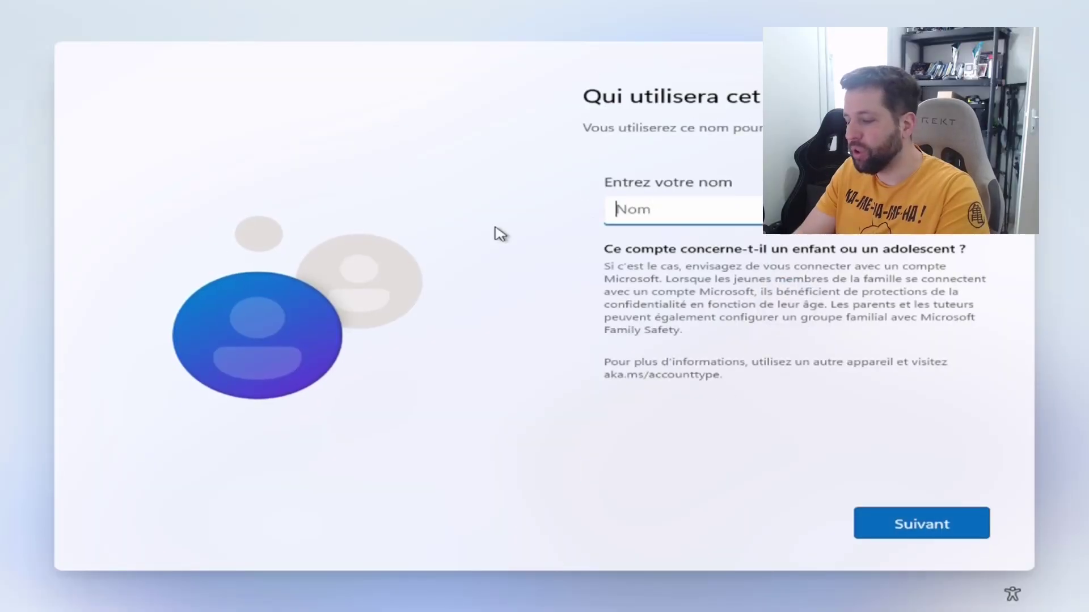
text(Bob)
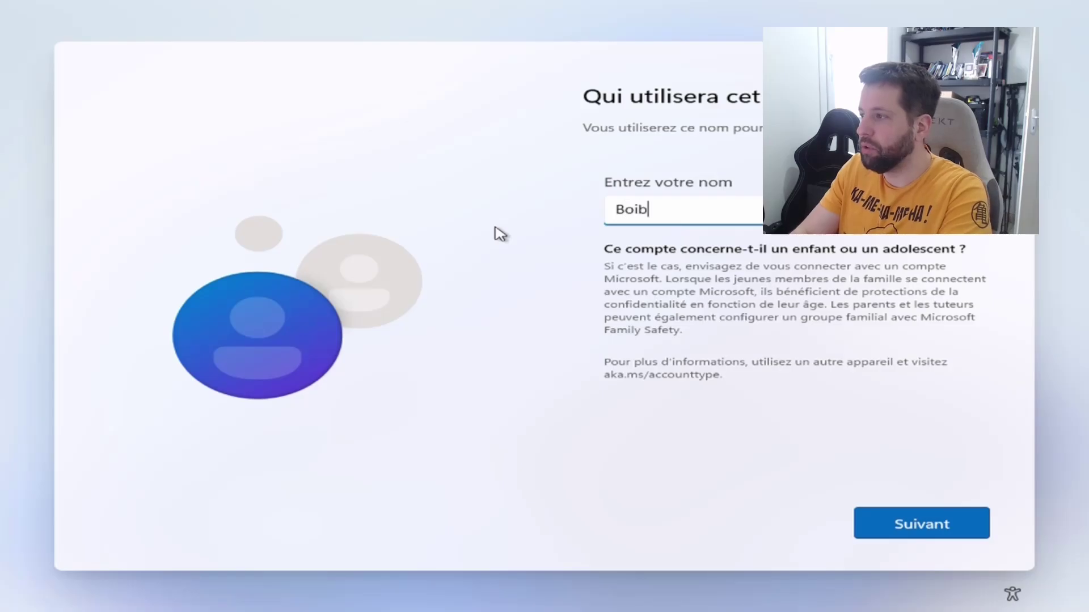
click(898, 514)
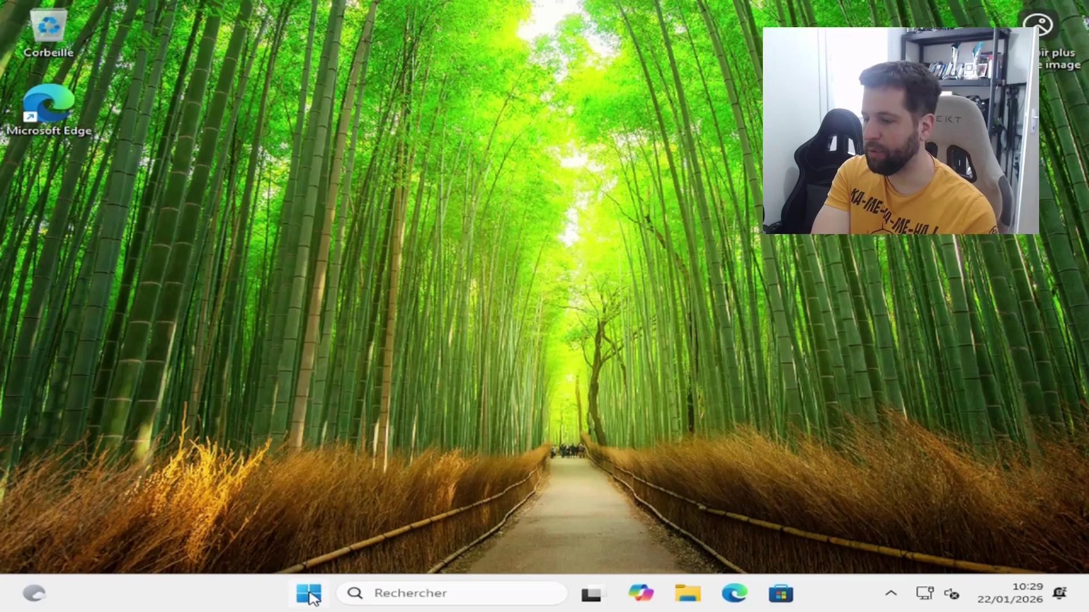
Step: Start a search for Windows updates in the system settings and minimize the settings window
click(281, 594)
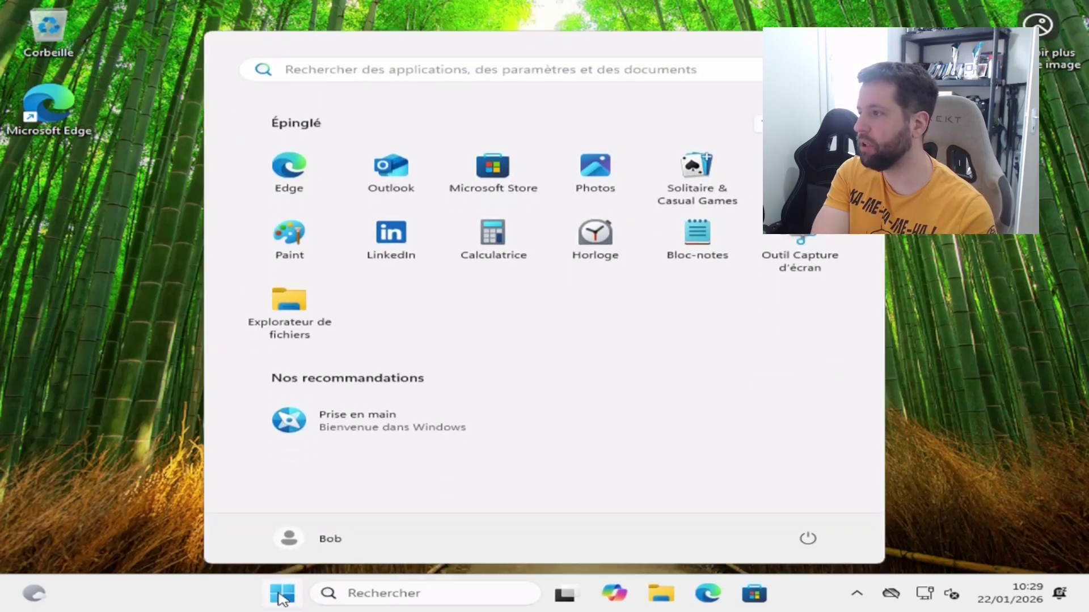
click(800, 170)
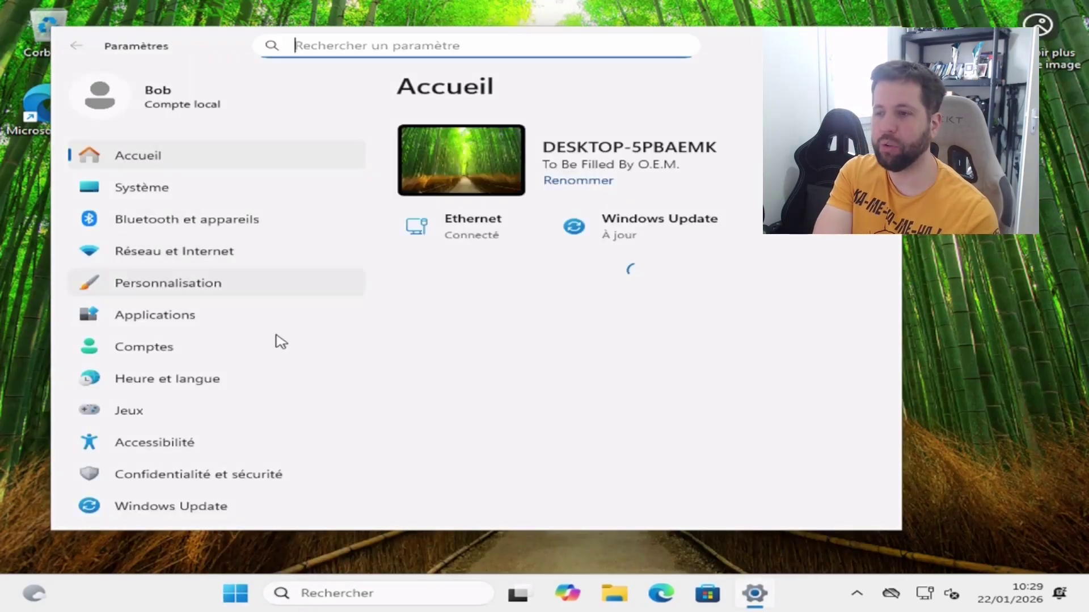
click(152, 506)
click(624, 210)
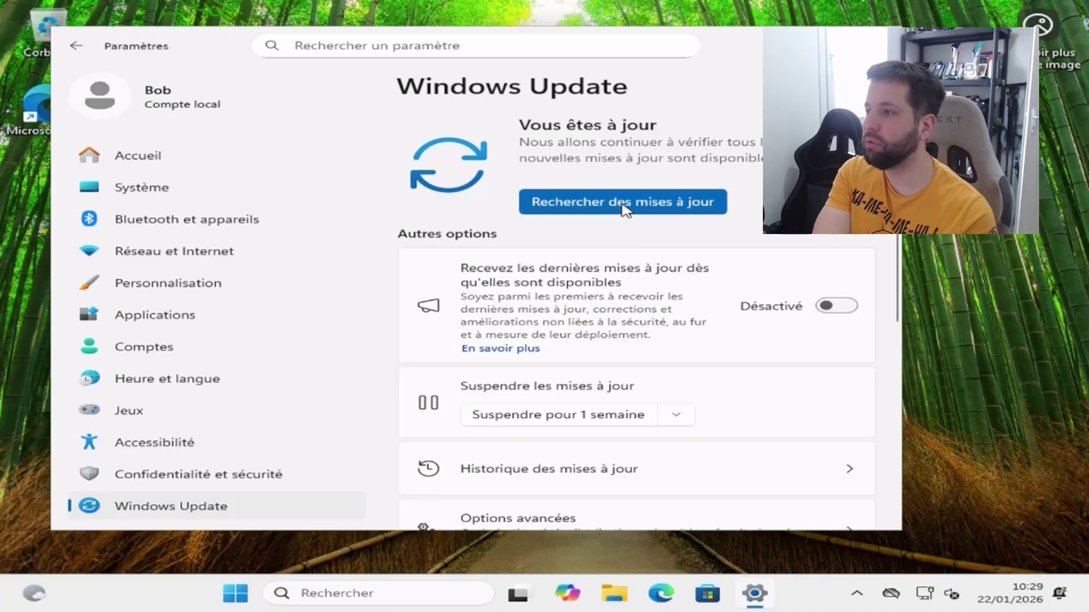
drag(221, 59, 189, 66)
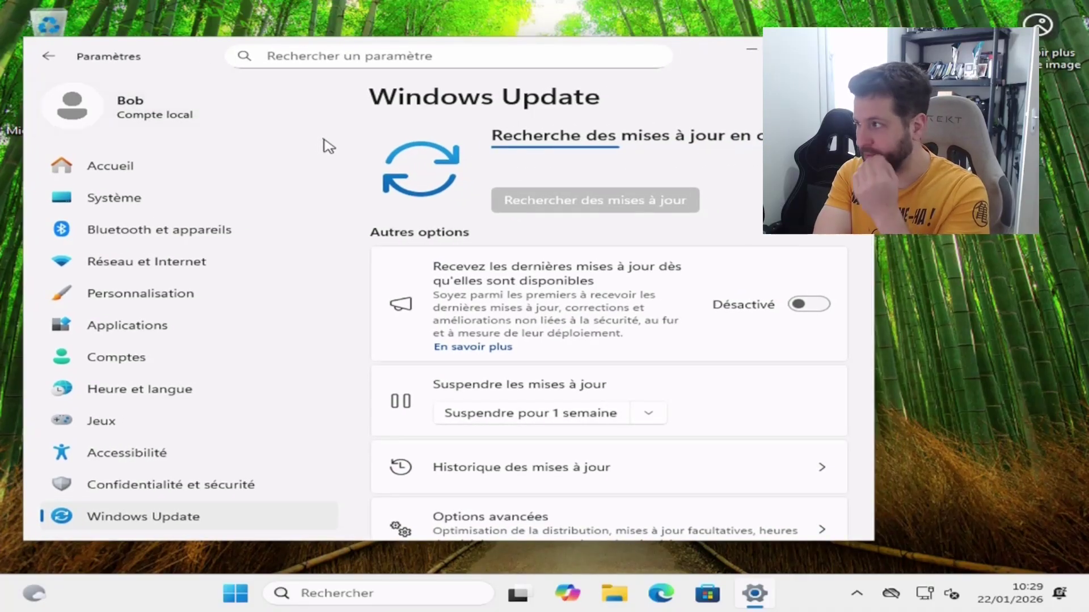
click(751, 50)
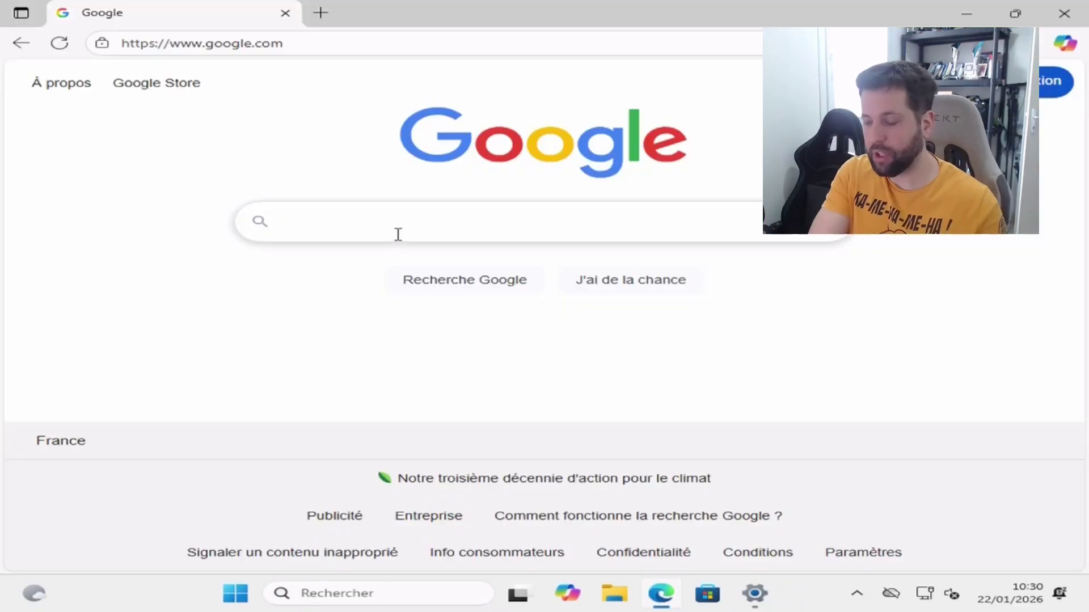
click(396, 233)
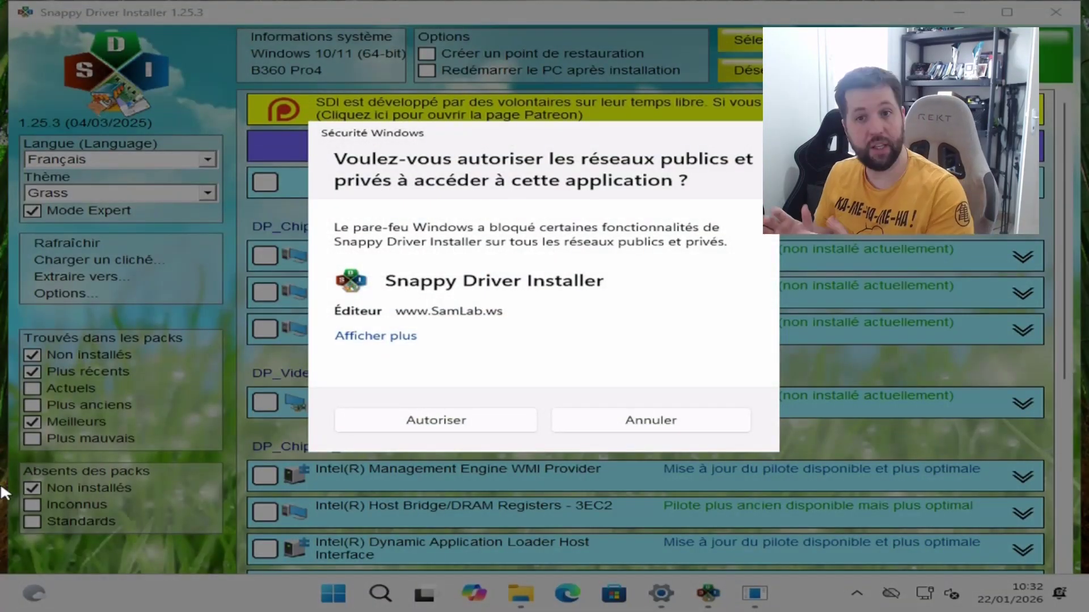
Step: Allow Snappy Driver Installer network access through the Windows firewall and review its list of proposed drivers
click(426, 419)
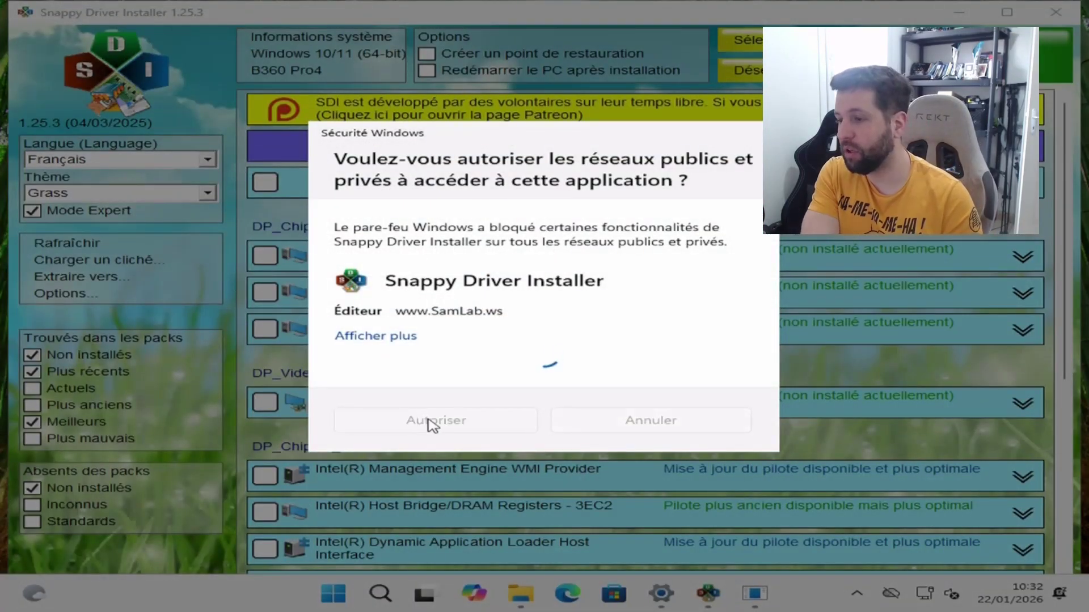
scroll(458, 257, down, 5)
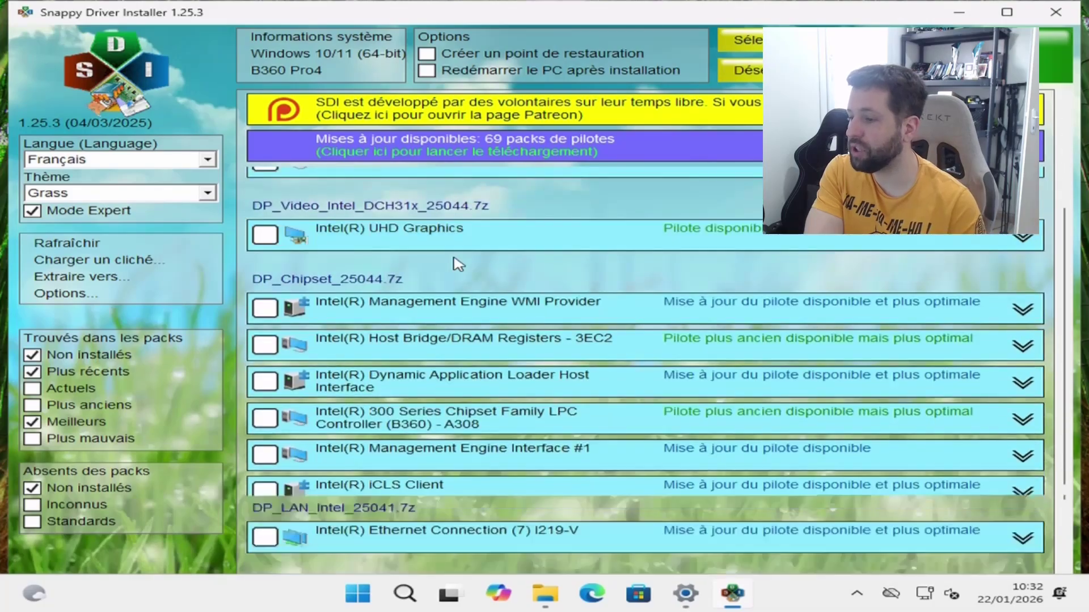
scroll(454, 305, up, 5)
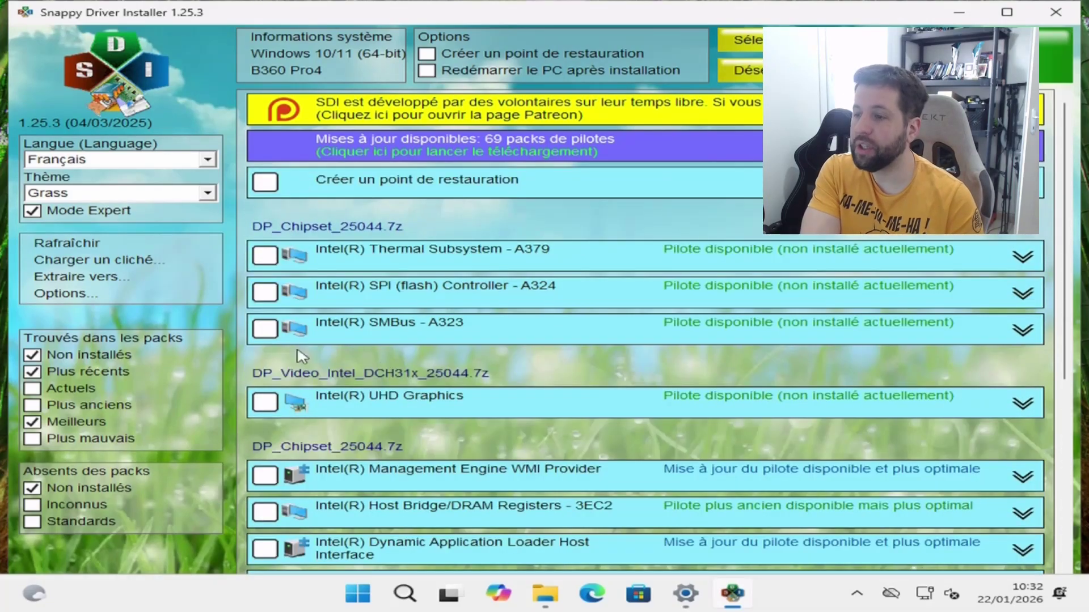
click(265, 256)
click(265, 292)
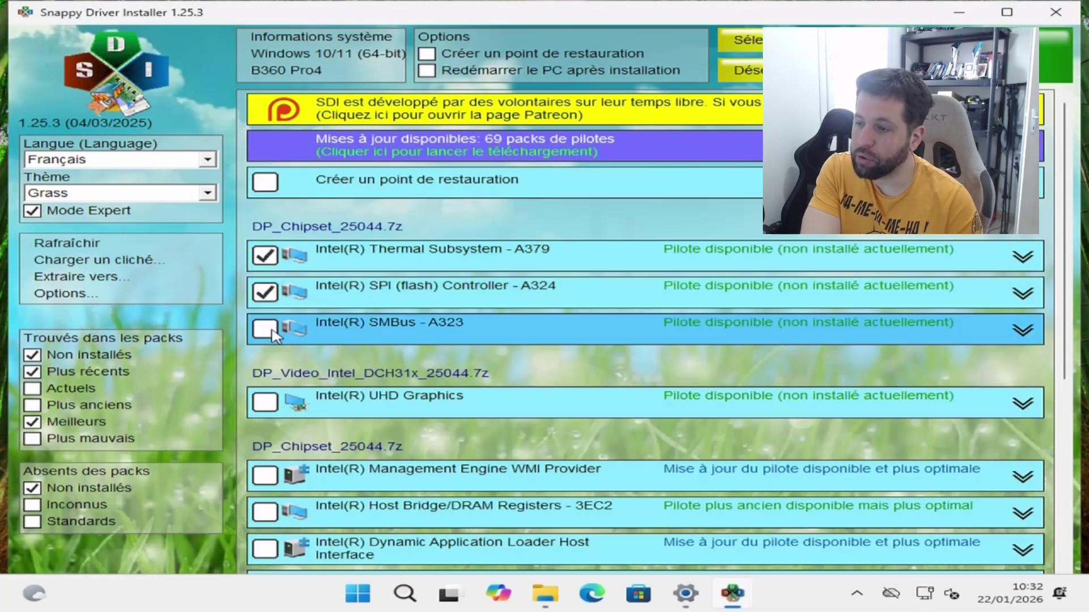
click(264, 329)
click(264, 293)
click(265, 256)
click(265, 329)
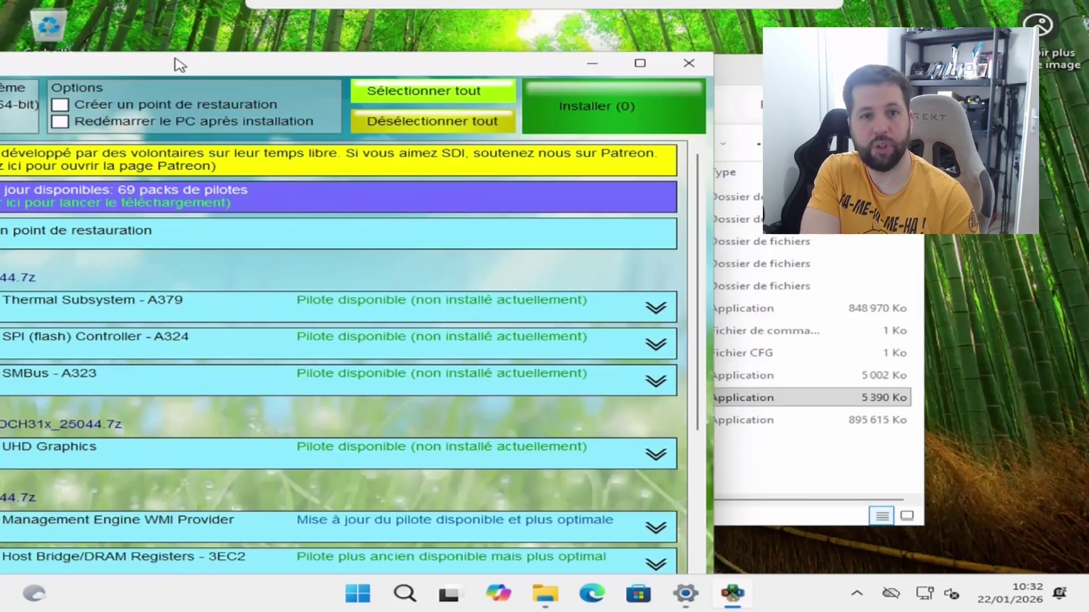
Step: Select all the proposed drivers in Snappy Driver Installer and install them
click(433, 91)
click(630, 111)
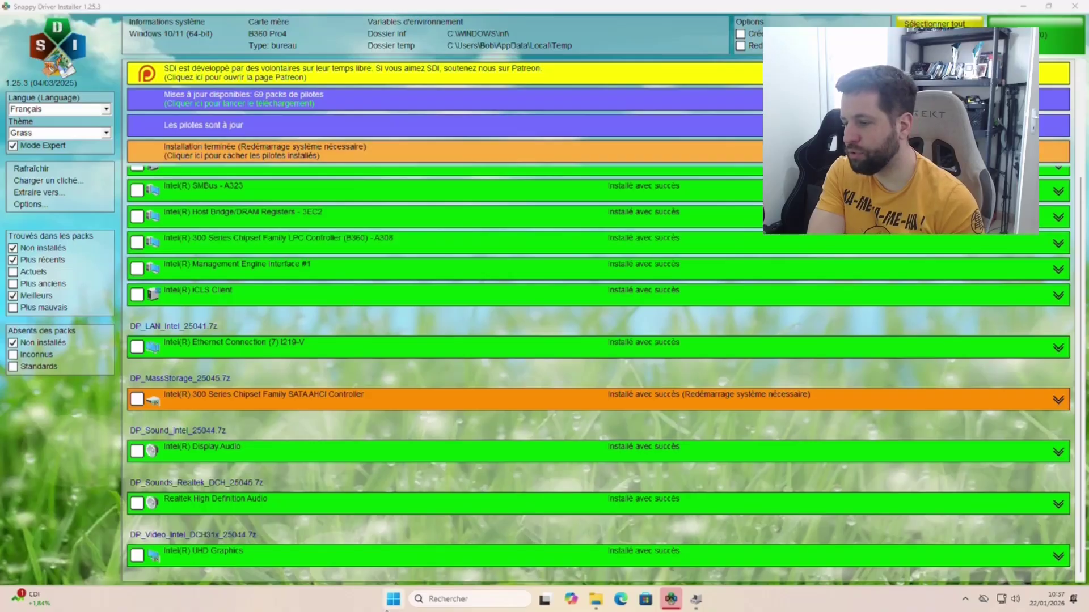
Step: Check Device Manager for devices with missing drivers, and close the open windows
right_click(393, 599)
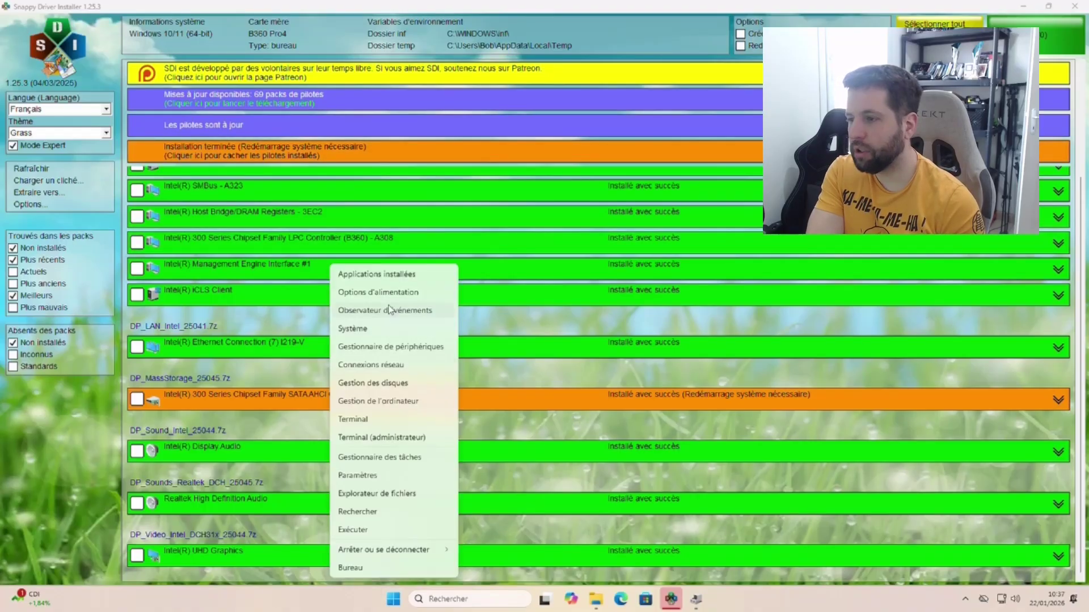
click(397, 347)
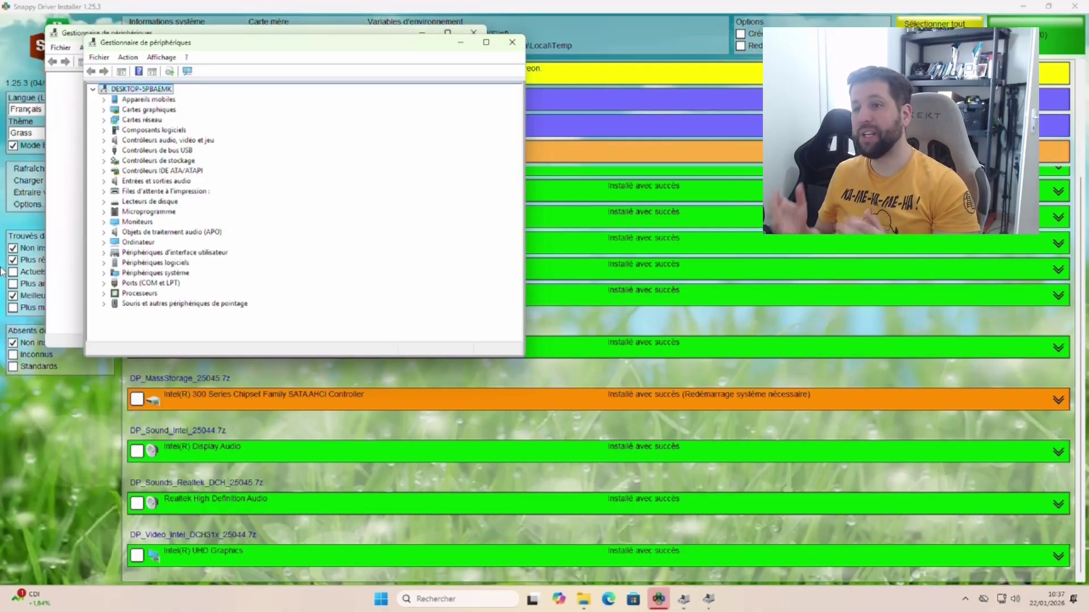
click(512, 42)
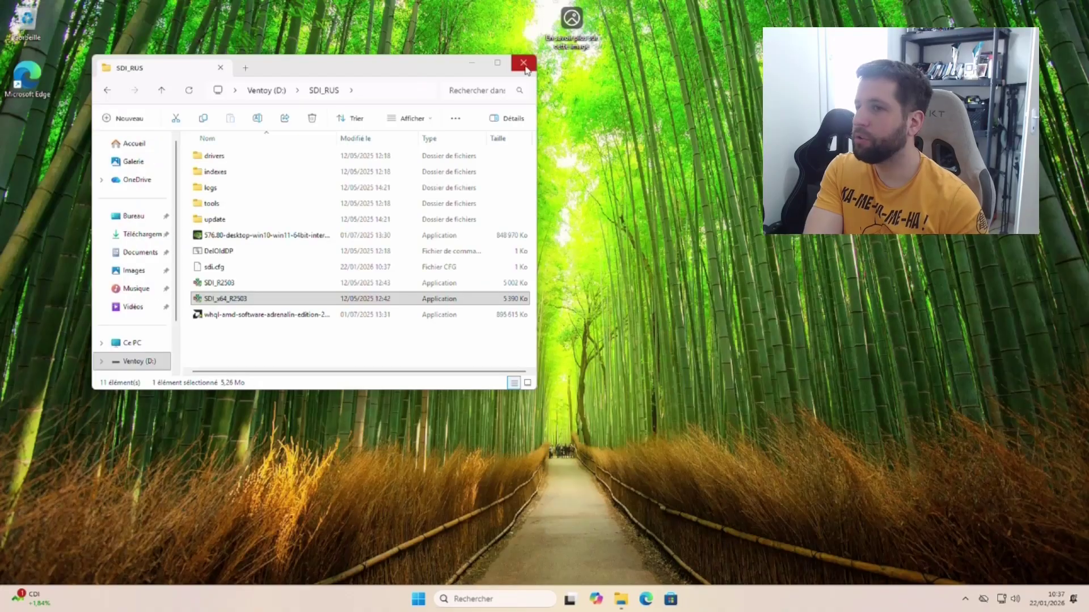
click(520, 62)
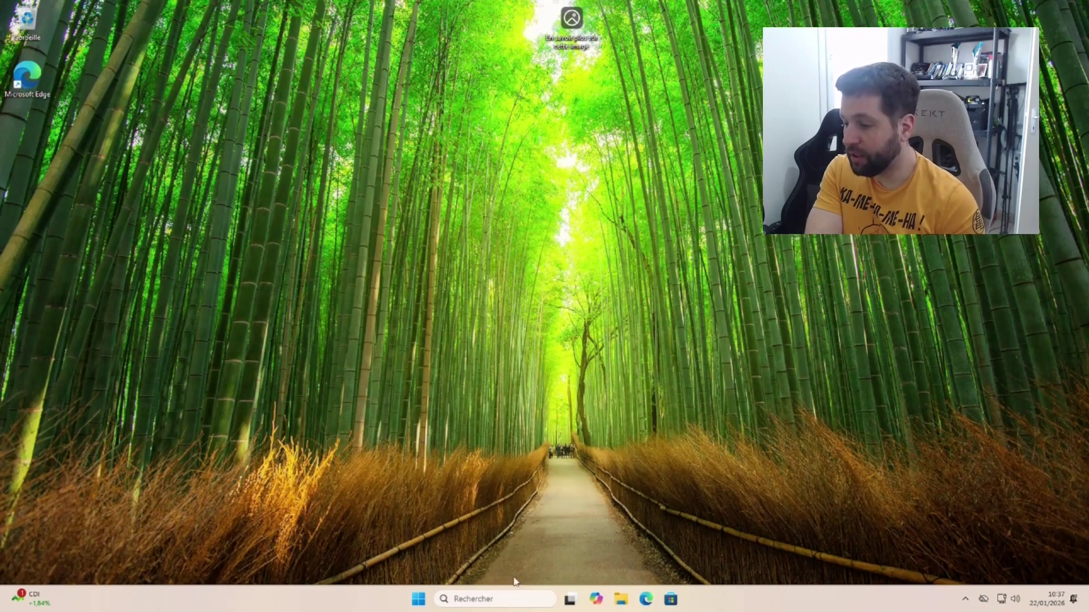
Step: Check the progress of the available updates in Windows Update and close the settings
click(420, 601)
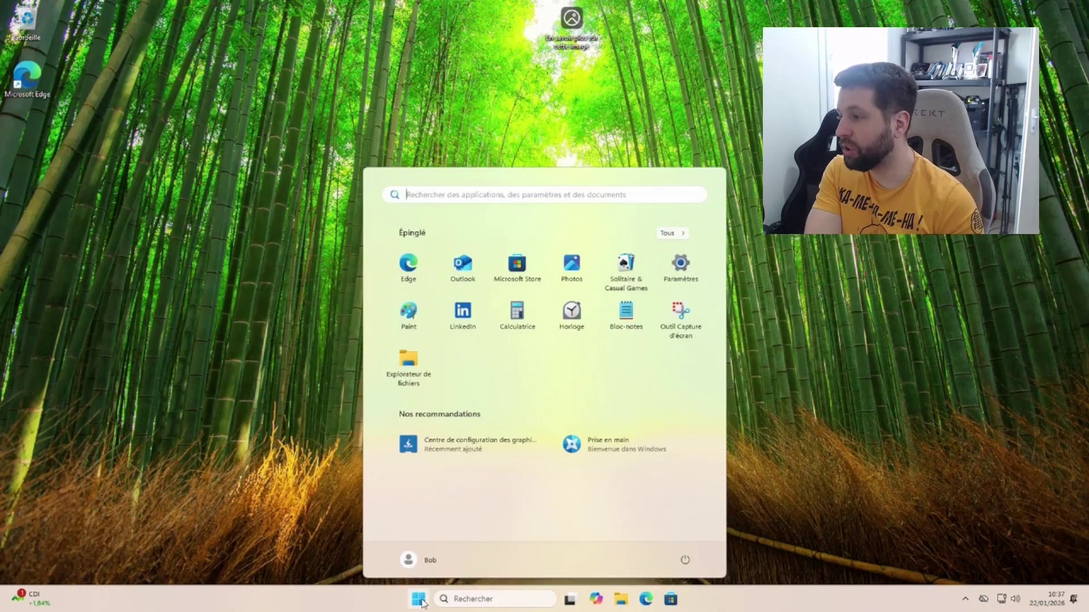
click(680, 266)
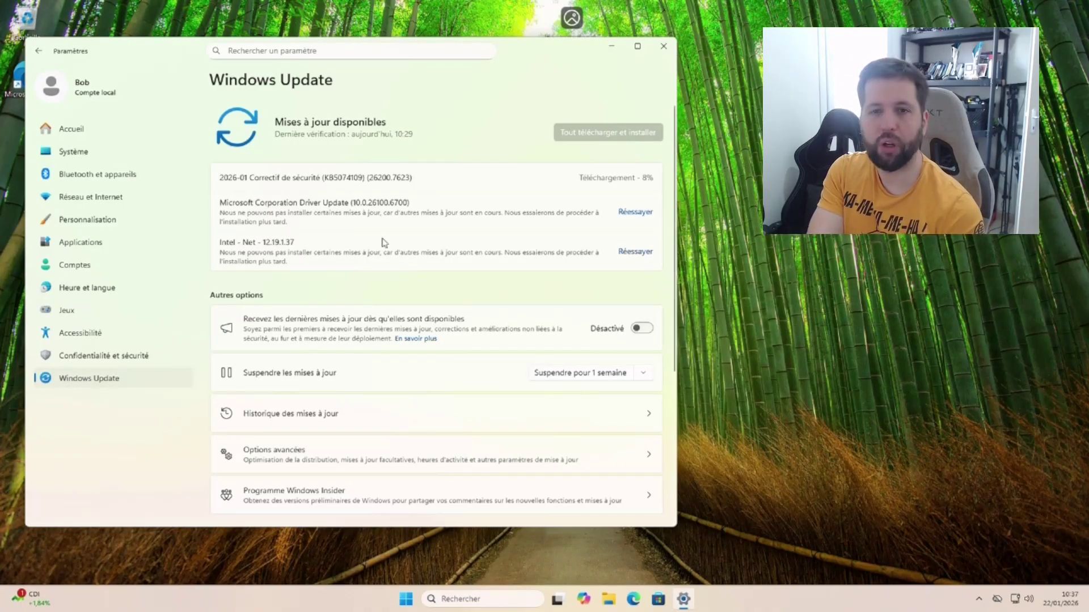
key(alt+F4)
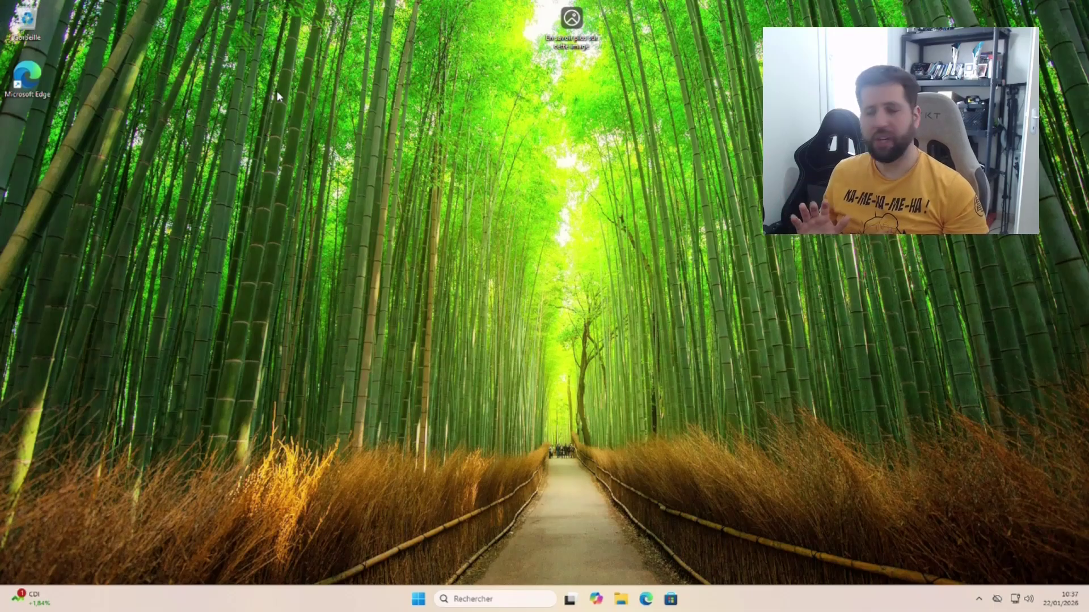